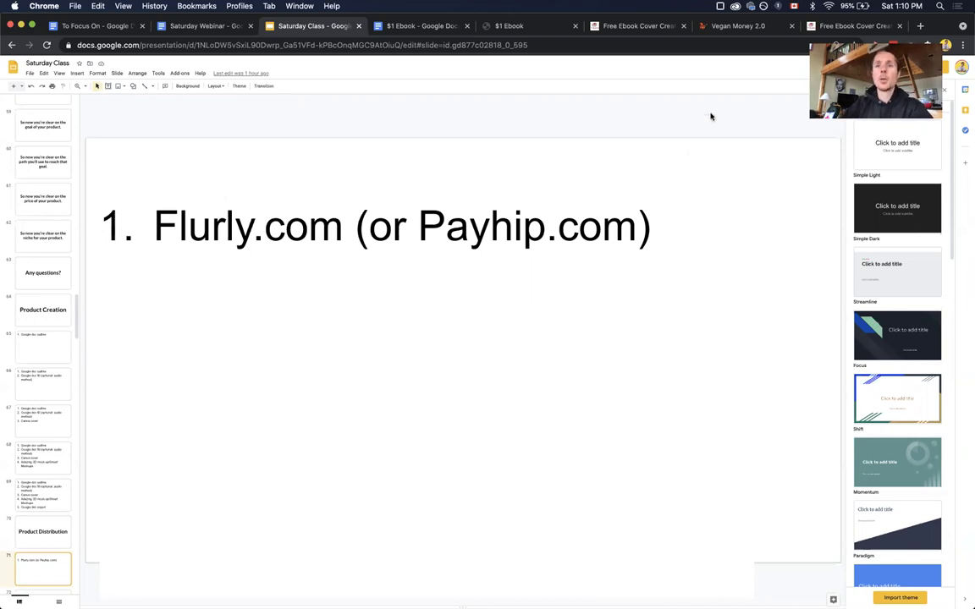
Step: Open the Flurly website in a new browser tab and log in to the seller dashboard
left_click(920, 25)
type("flurly")
key("Return")
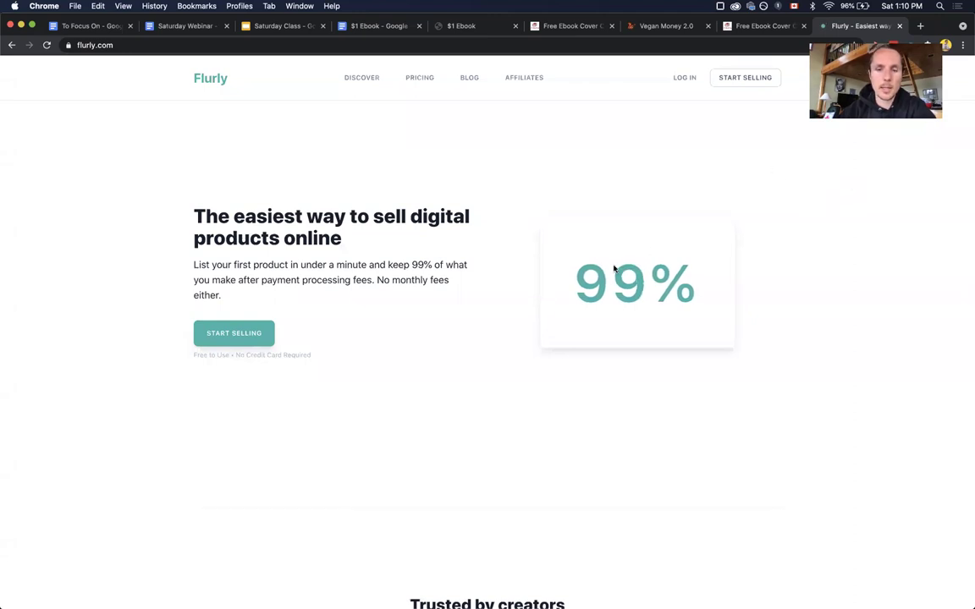
left_click(684, 78)
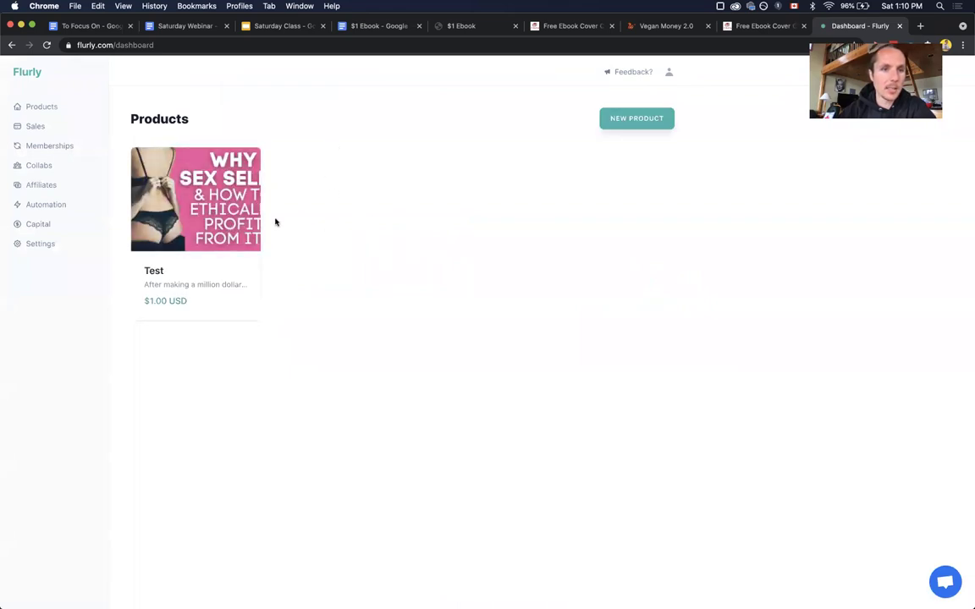
Step: Open the existing Test product and examine its analytics, file, price, cover image and sample settings
left_click(162, 227)
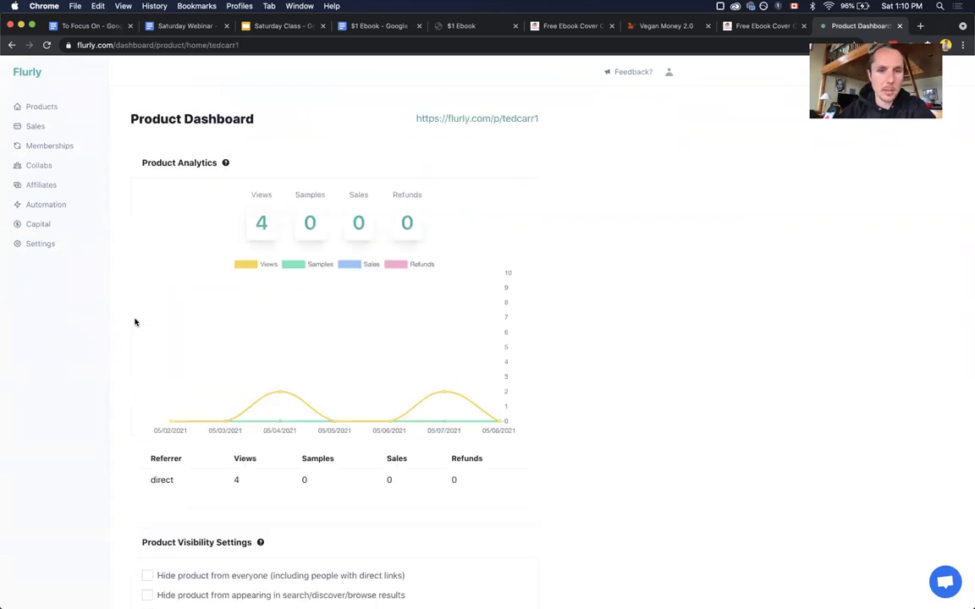
scroll(103, 381, "down", 5)
scroll(105, 267, "up", 5)
scroll(107, 248, "down", 15)
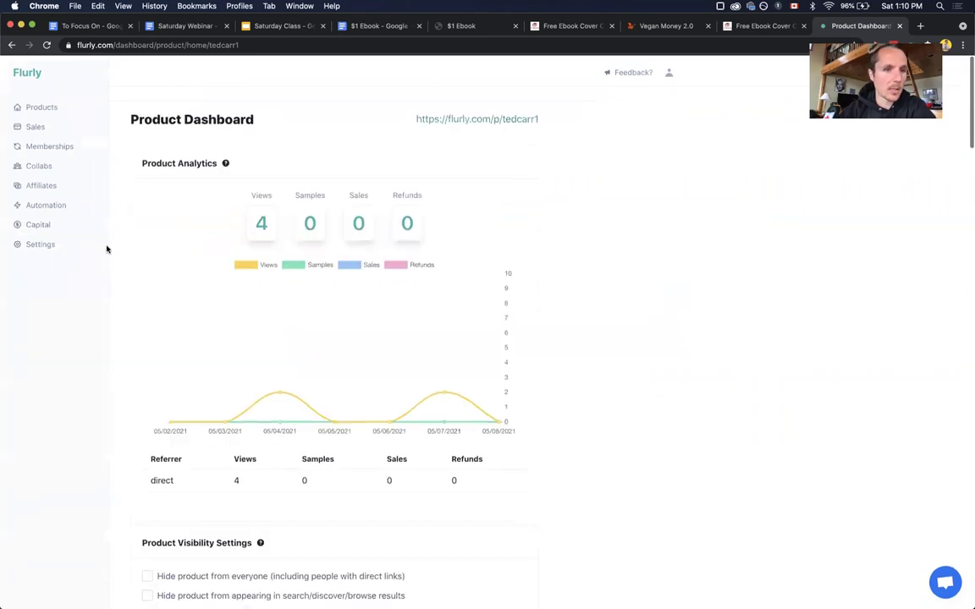
scroll(107, 249, "down", 10)
scroll(106, 249, "up", 10)
scroll(107, 248, "down", 20)
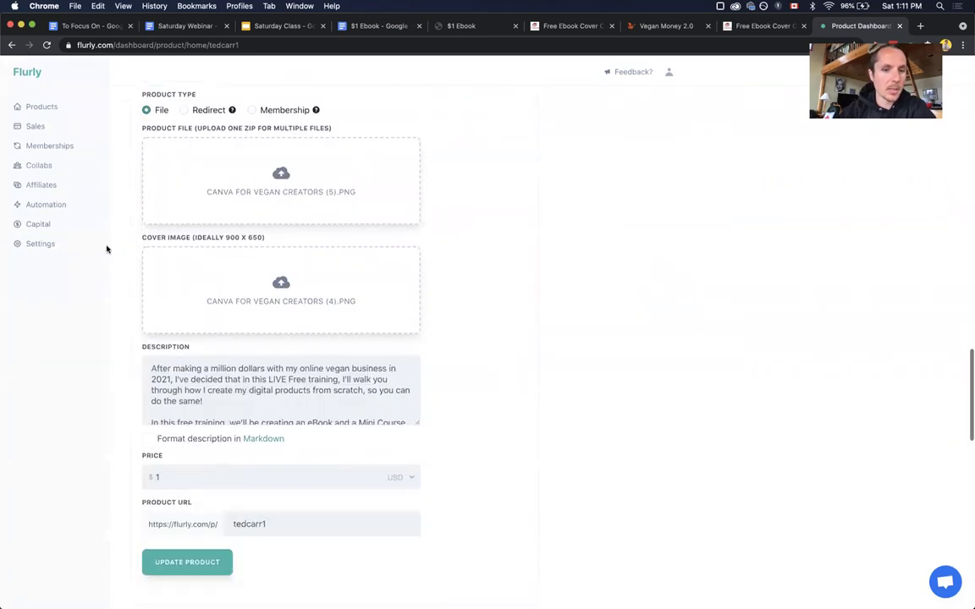
scroll(106, 270, "up", 10)
scroll(107, 305, "down", 4)
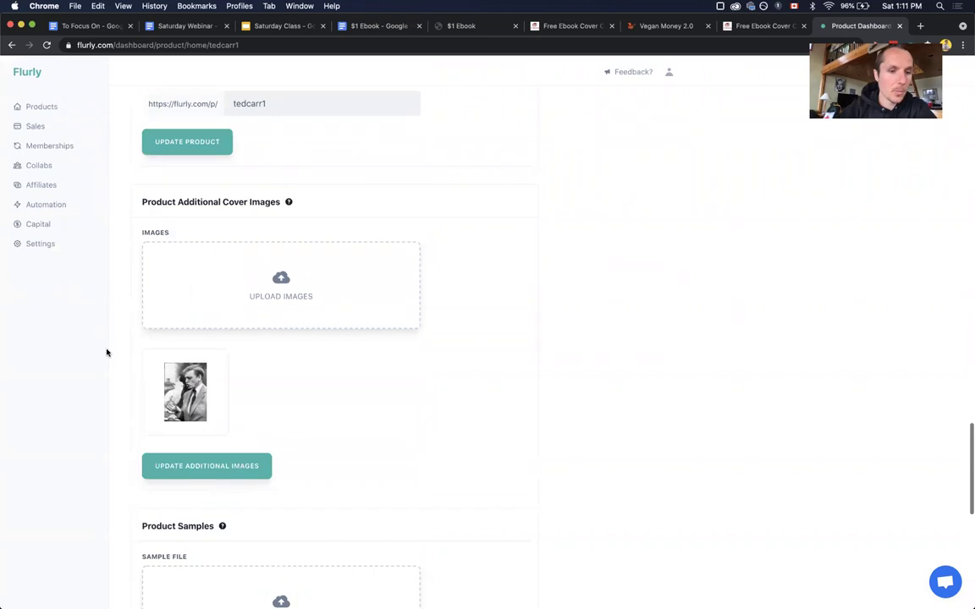
scroll(107, 352, "down", 5)
scroll(107, 352, "up", 15)
scroll(107, 352, "up", 3)
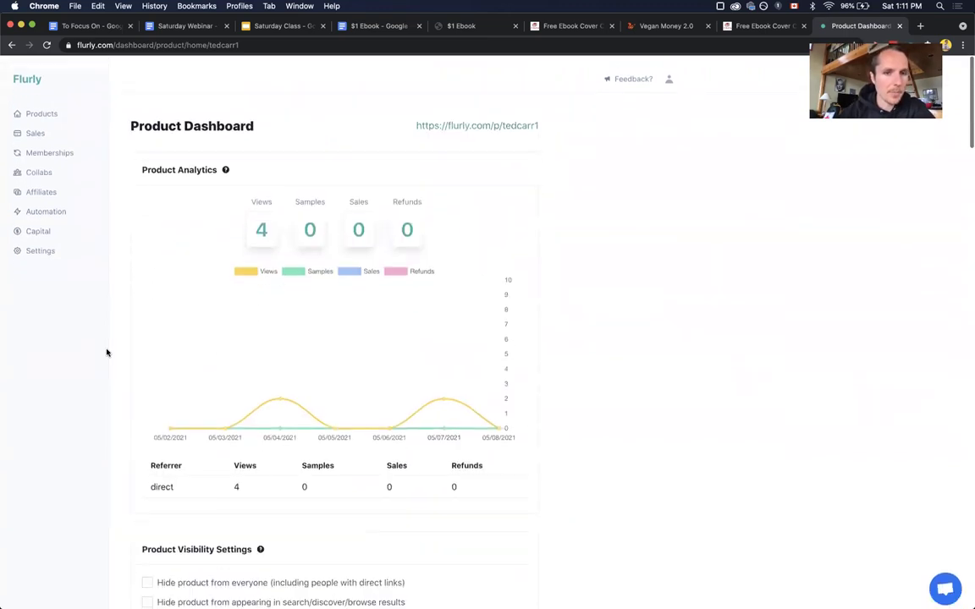
Step: Start a new product, uploading $1 Ebook.pdf as the product file and Being brave.png as the cover image
left_click(52, 110)
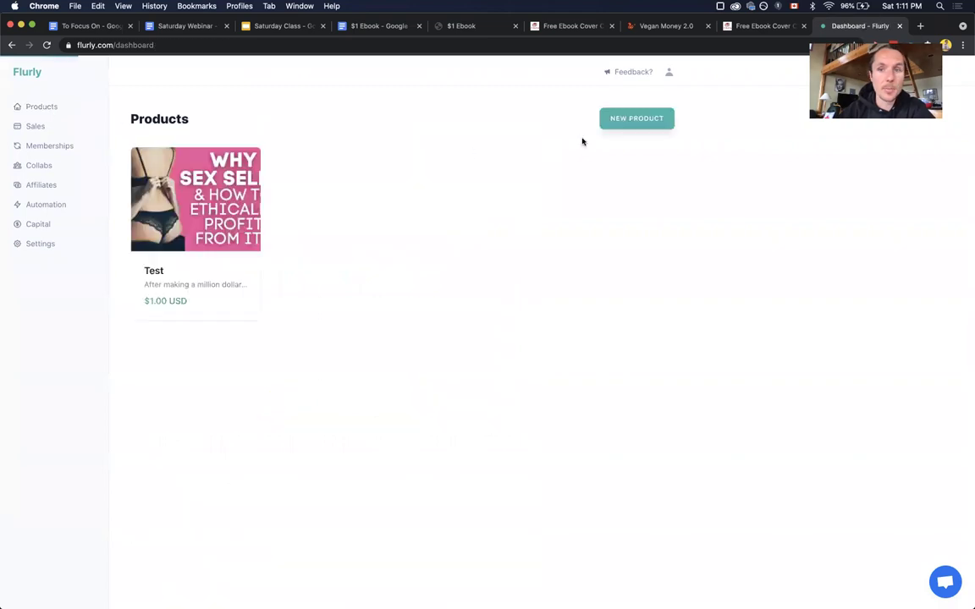
left_click(633, 118)
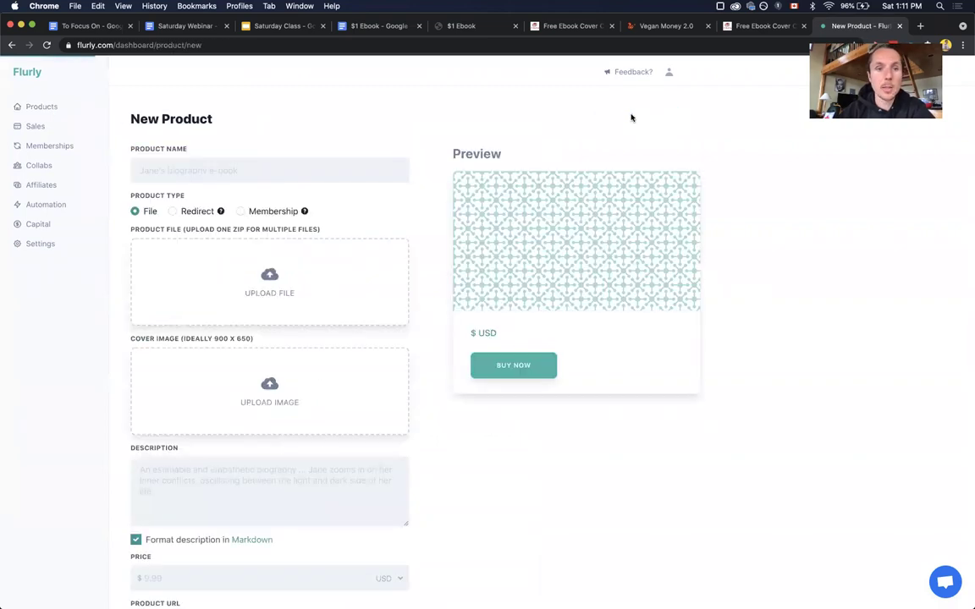
left_click(206, 271)
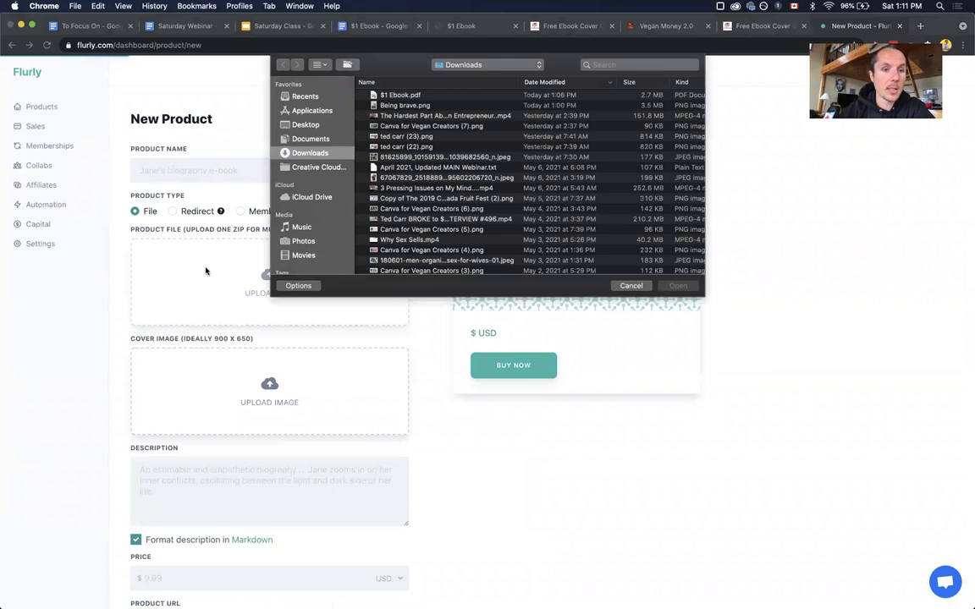
double_click(398, 96)
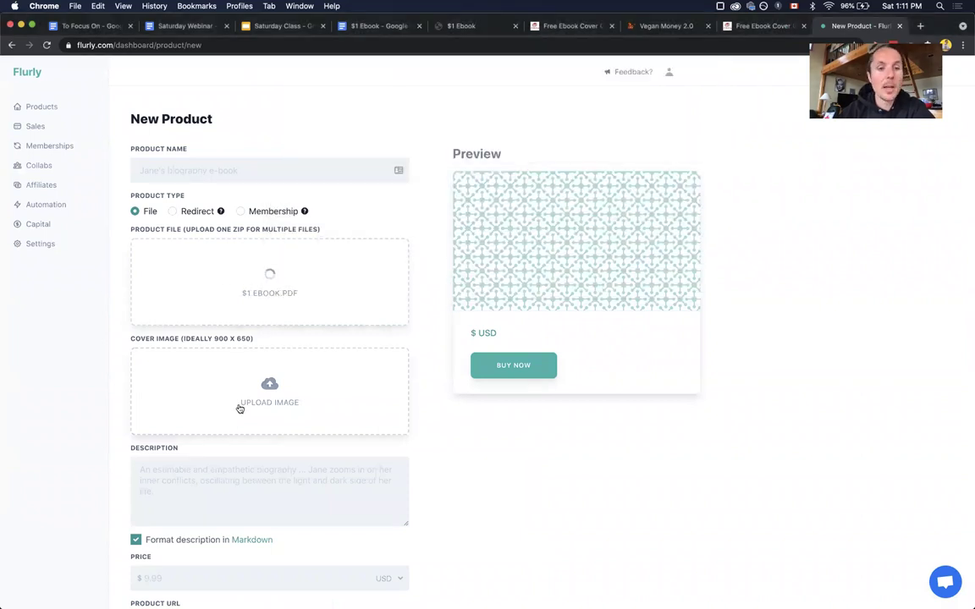
left_click(240, 409)
double_click(392, 108)
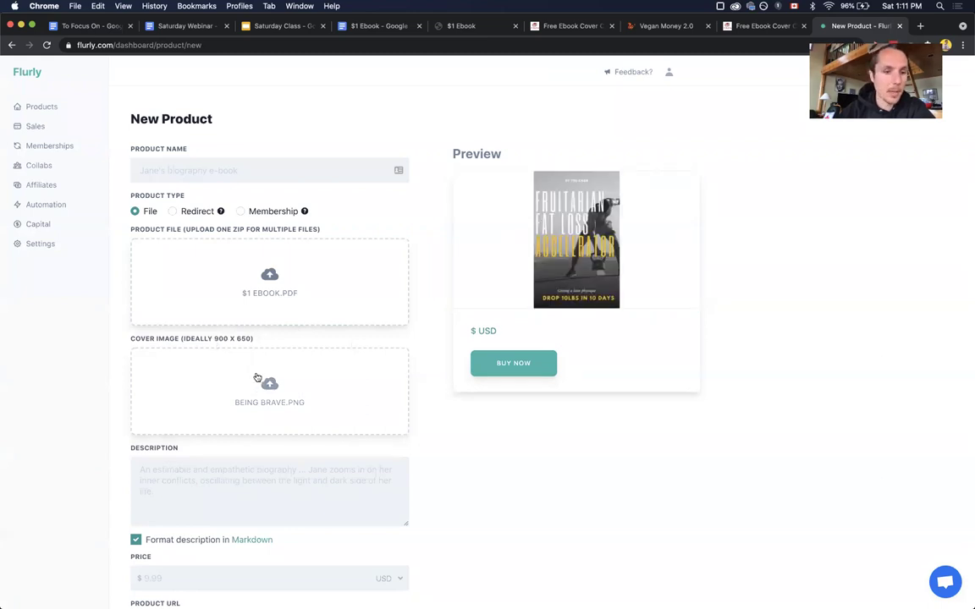
Step: Copy the "This book is for you" paragraph from the $1 Ebook document into the new product's description
scroll(257, 377, "down", 1)
left_click(194, 420)
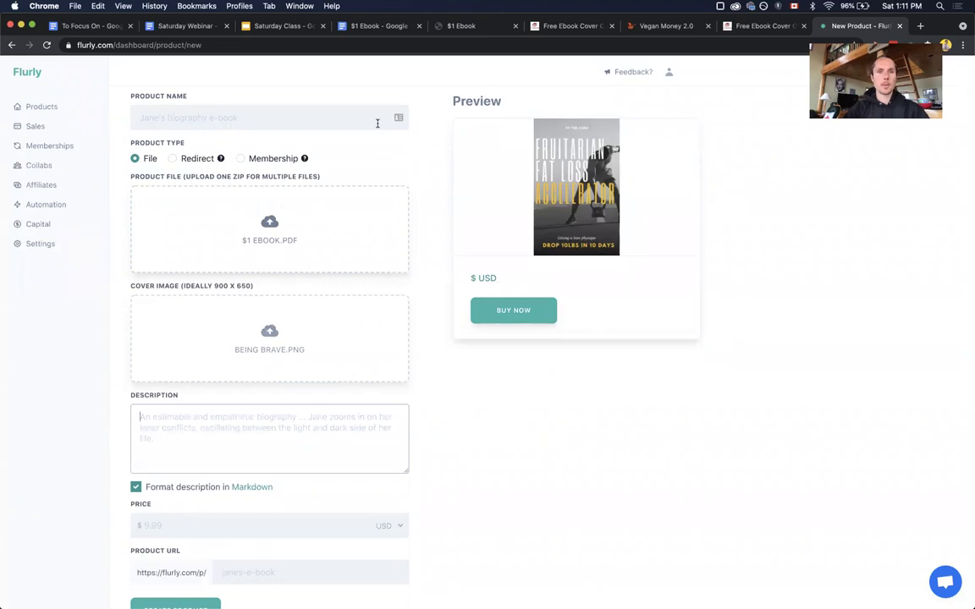
left_click(341, 26)
scroll(428, 278, "up", 10)
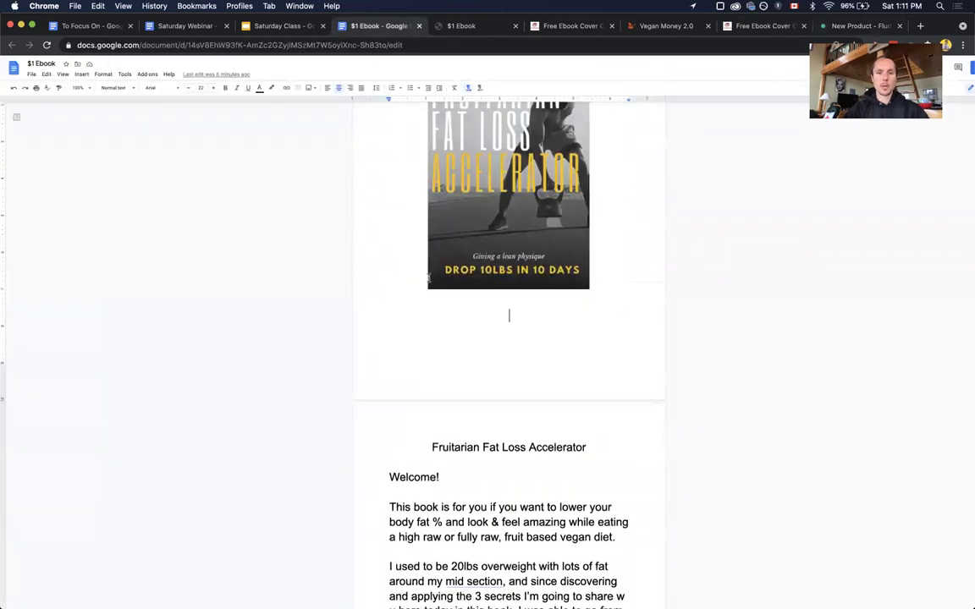
scroll(427, 277, "down", 2)
left_click_drag(390, 405, 622, 434)
key("super+c")
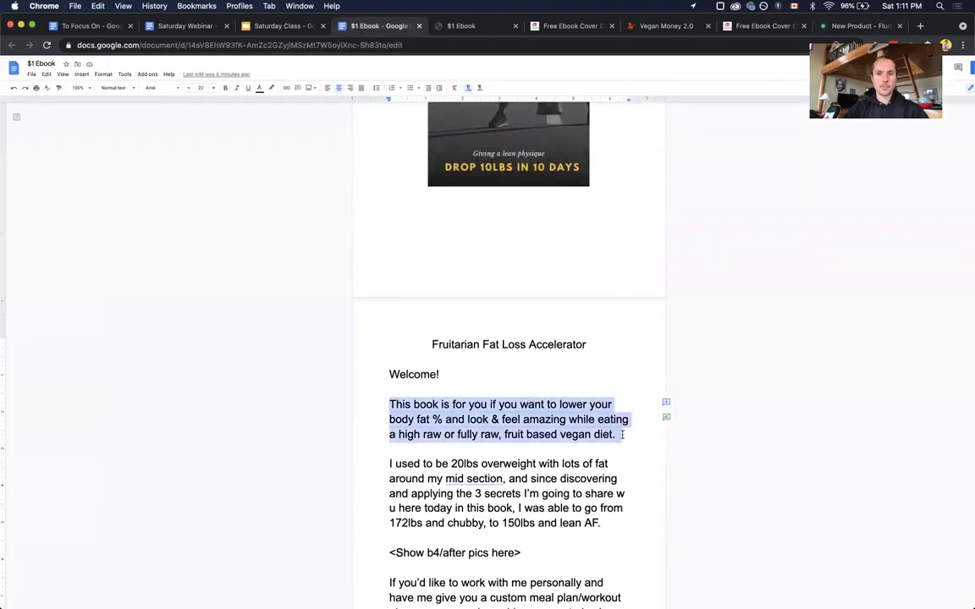
left_click(859, 25)
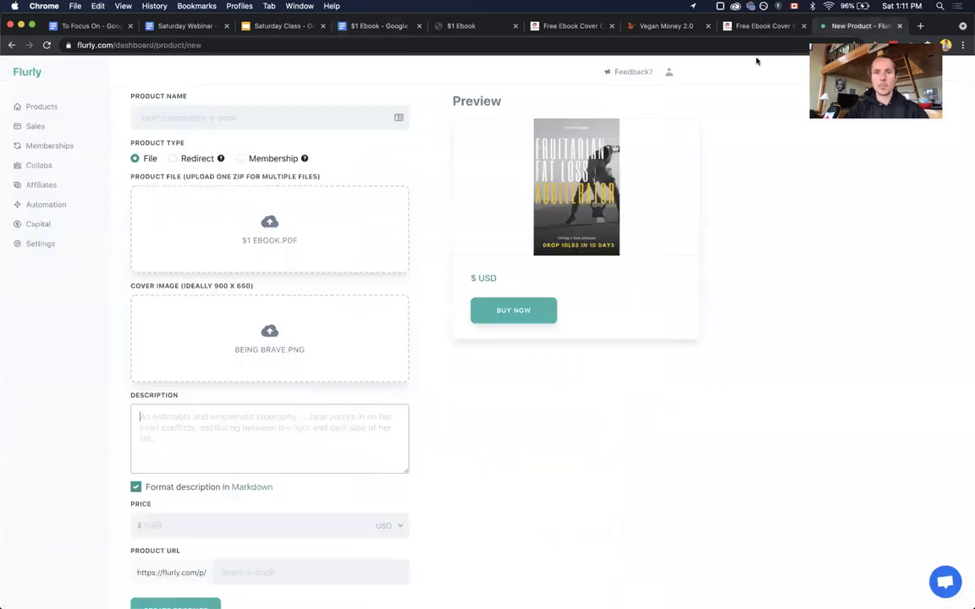
left_click(232, 414)
key("super+v")
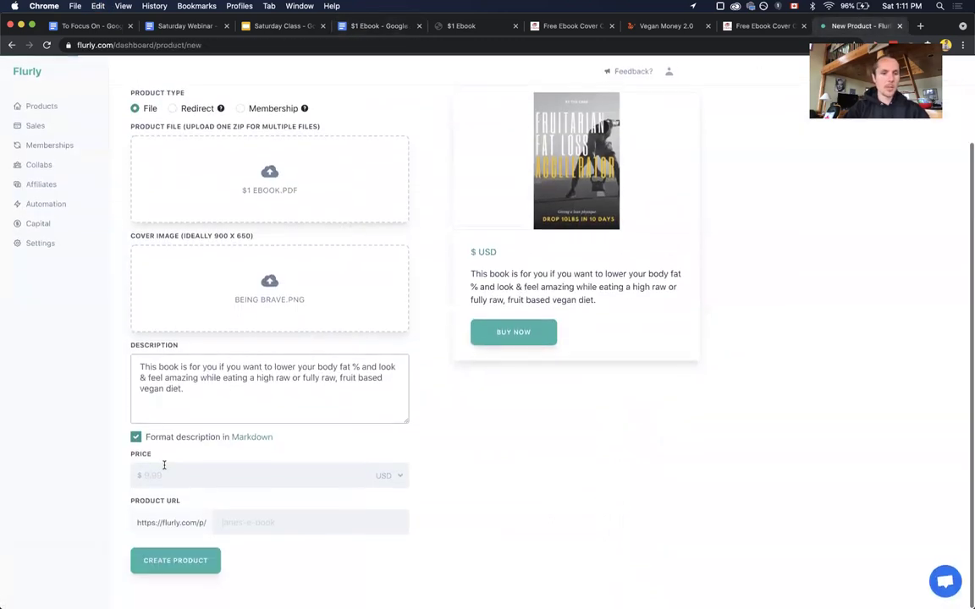
Step: Set the price to 1 USD and the product URL ending to fatloss, and try to create the product
left_click(165, 474)
type("1")
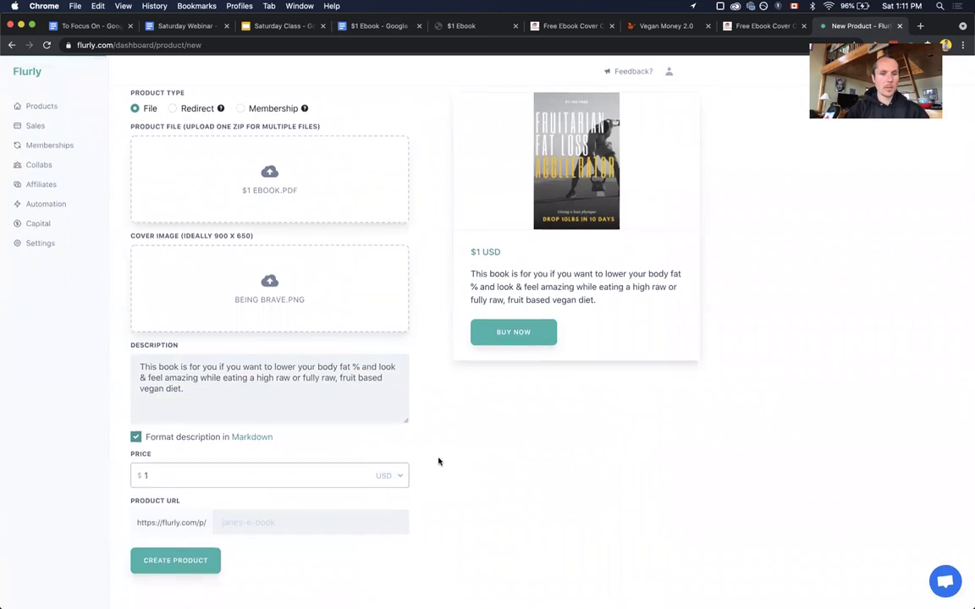
left_click(260, 524)
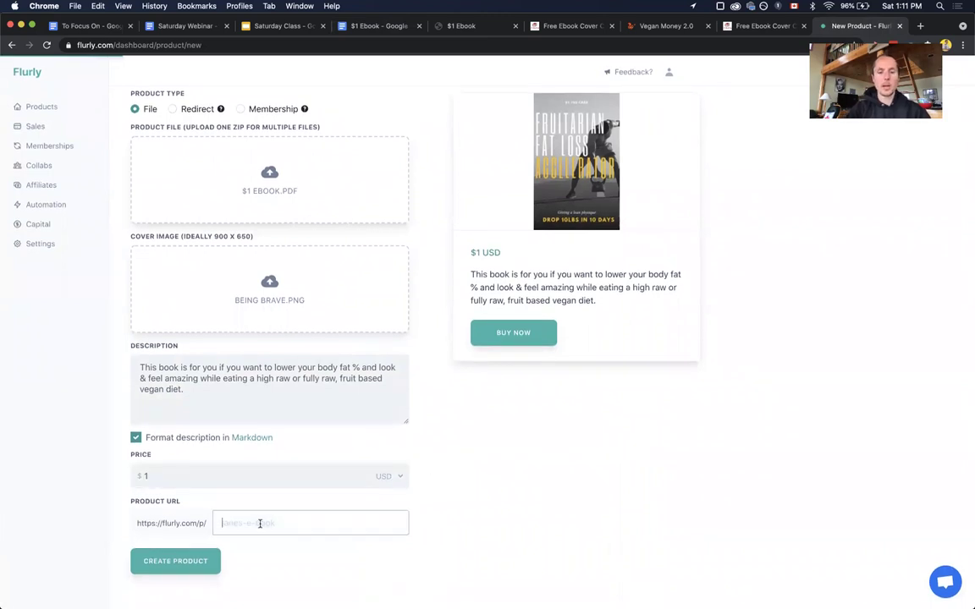
type("fat")
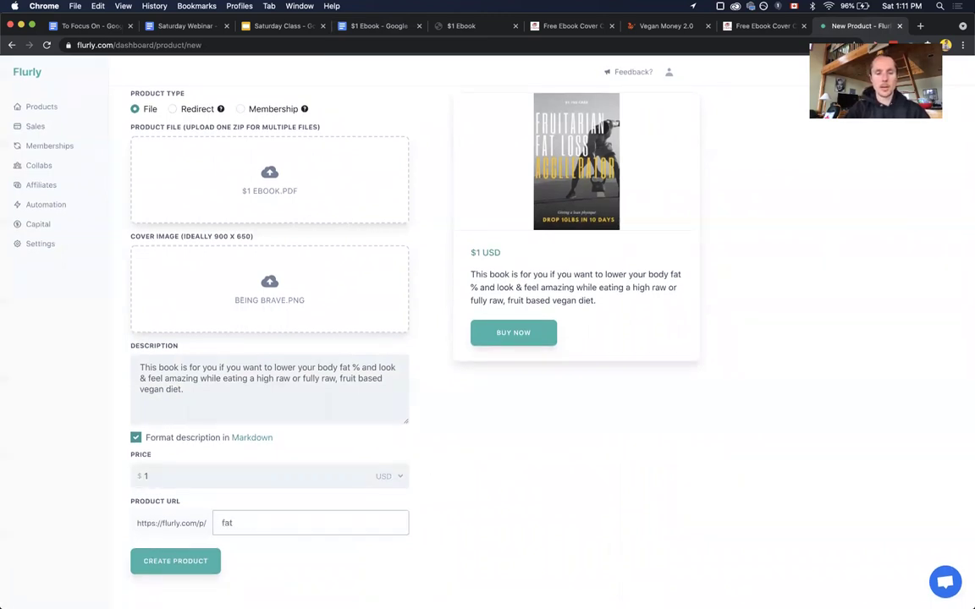
type("loss")
left_click(212, 564)
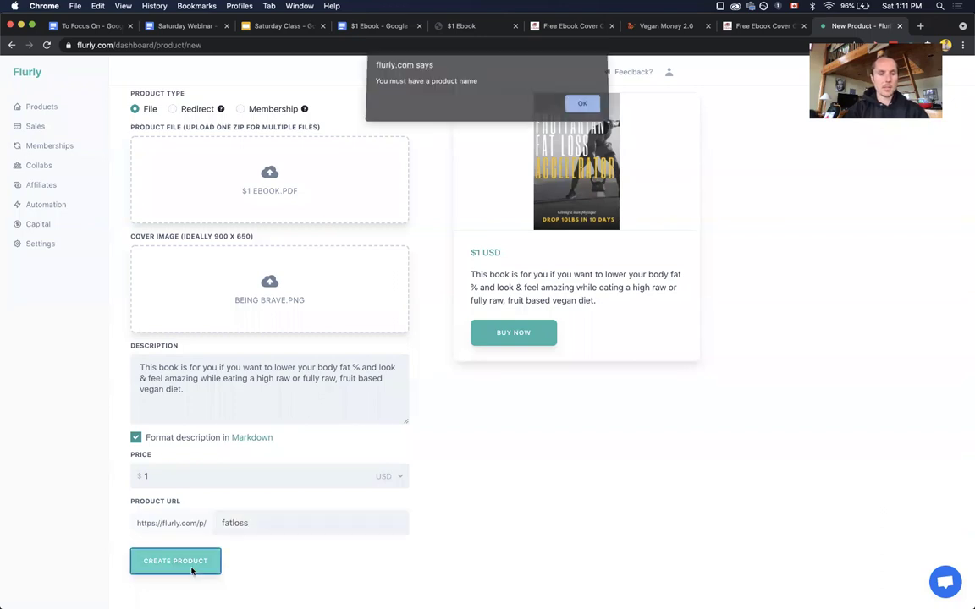
left_click(582, 107)
Step: Name the product Fruitarian Fat Loss Accelerator and create it
left_click(181, 167)
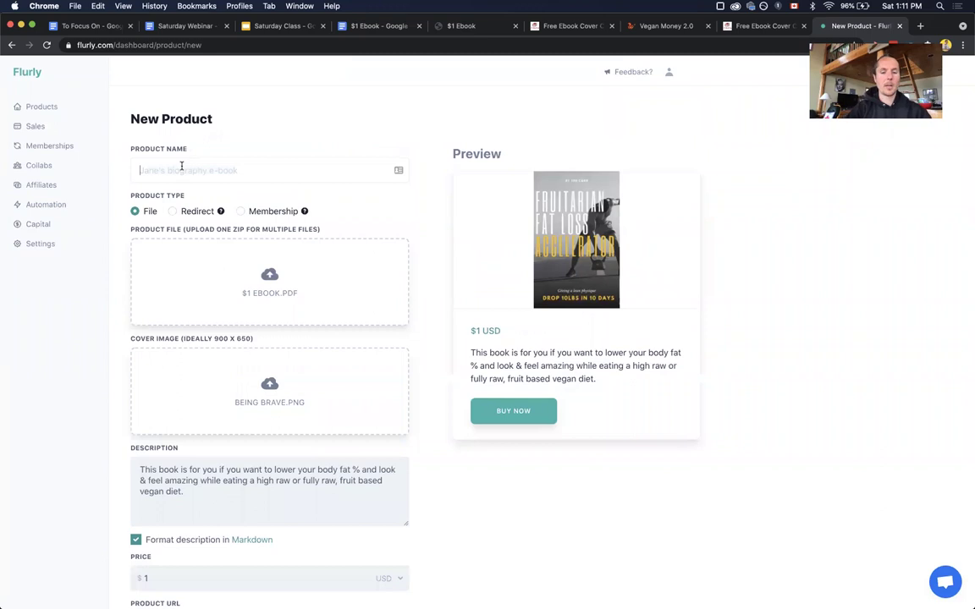
type("Fruitarian Fat Loss Accelerator")
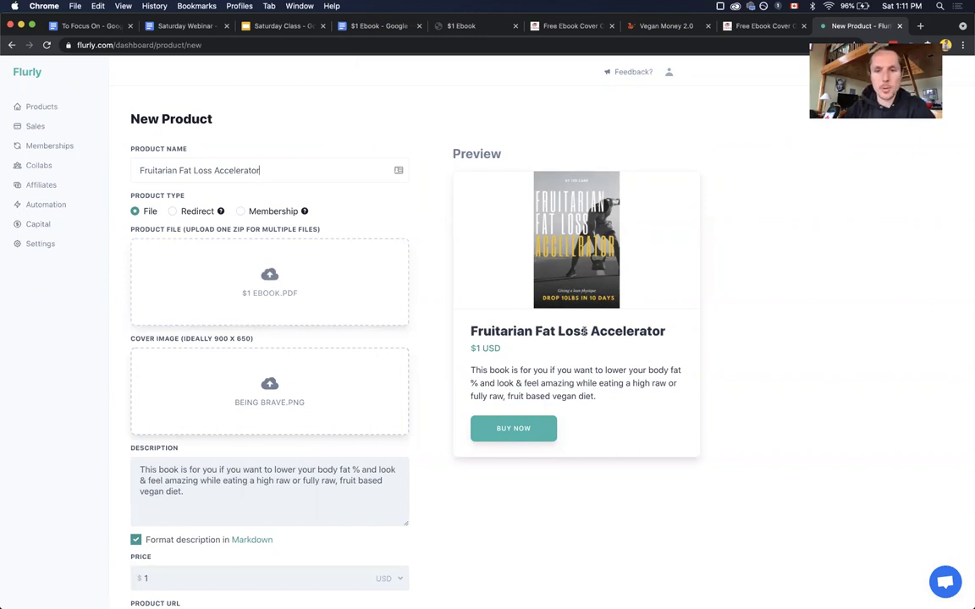
scroll(407, 404, "down", 3)
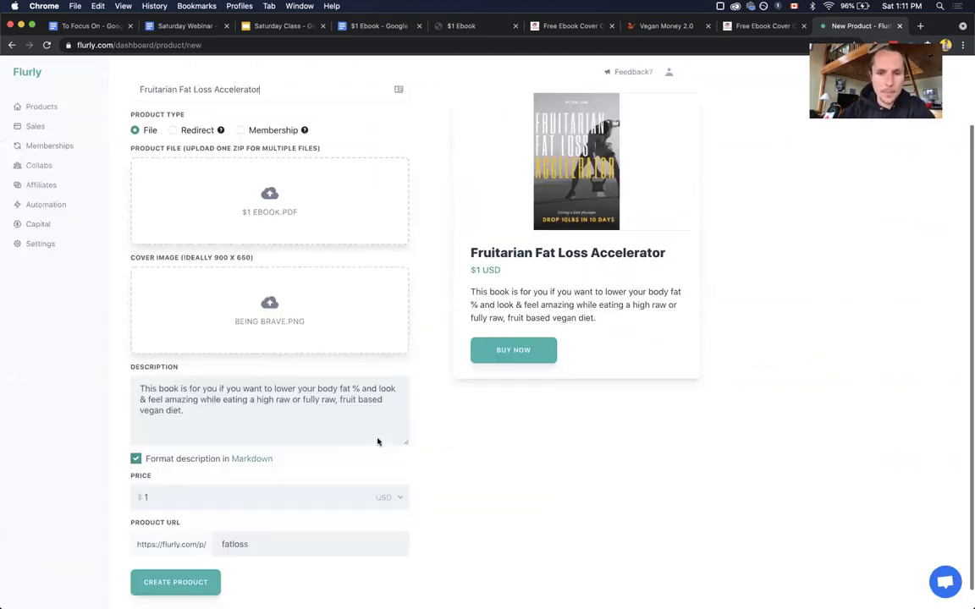
left_click(157, 566)
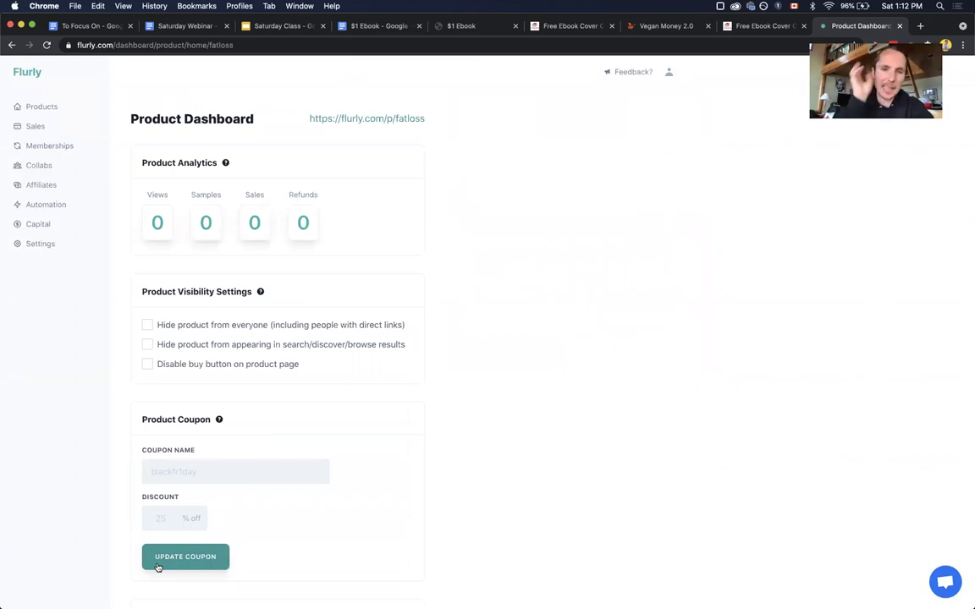
Step: Open the new product's public page and review its cover, description and purchase option
left_click(348, 120)
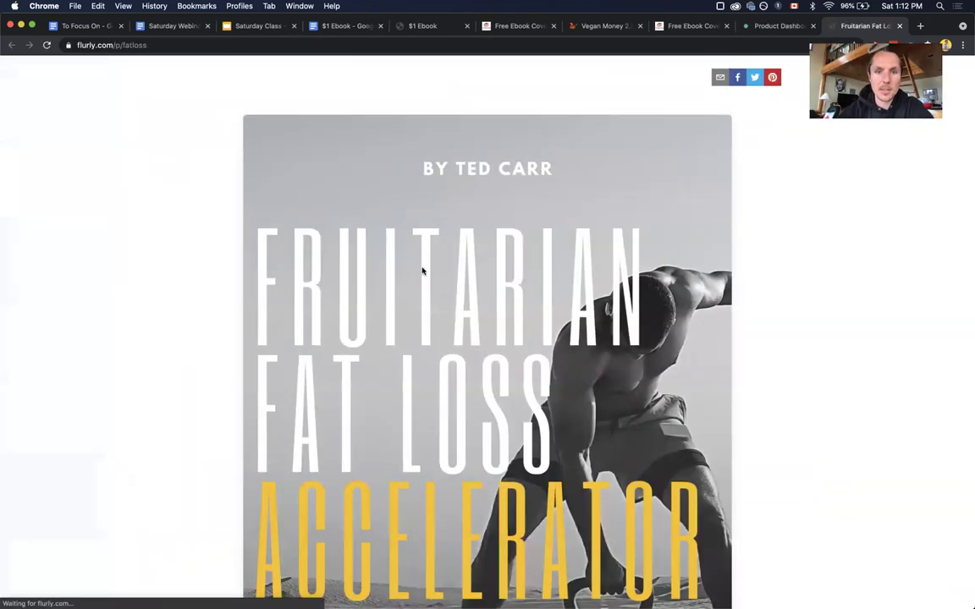
scroll(338, 331, "down", 10)
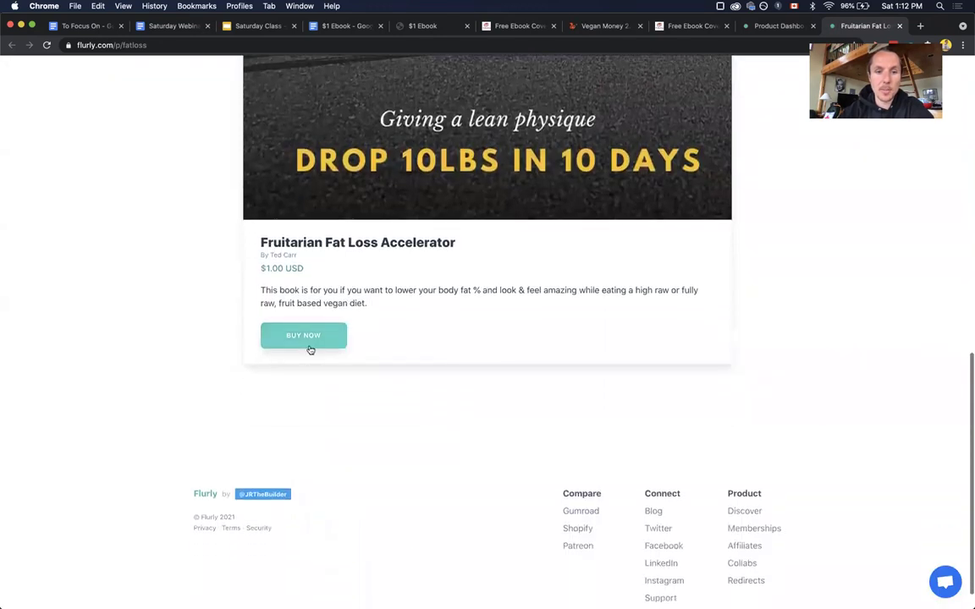
scroll(541, 254, "up", 10)
scroll(543, 283, "down", 1)
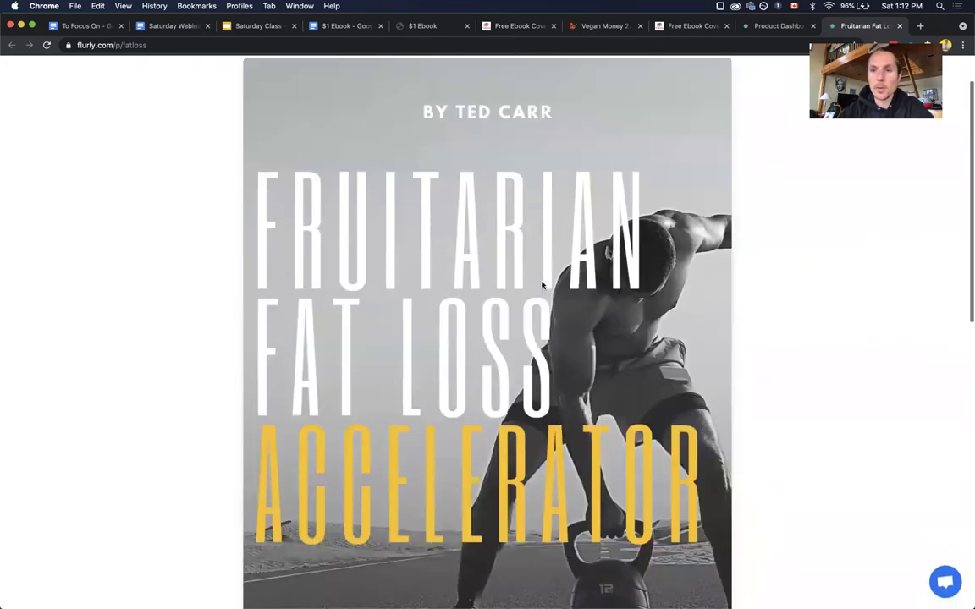
scroll(543, 284, "down", 5)
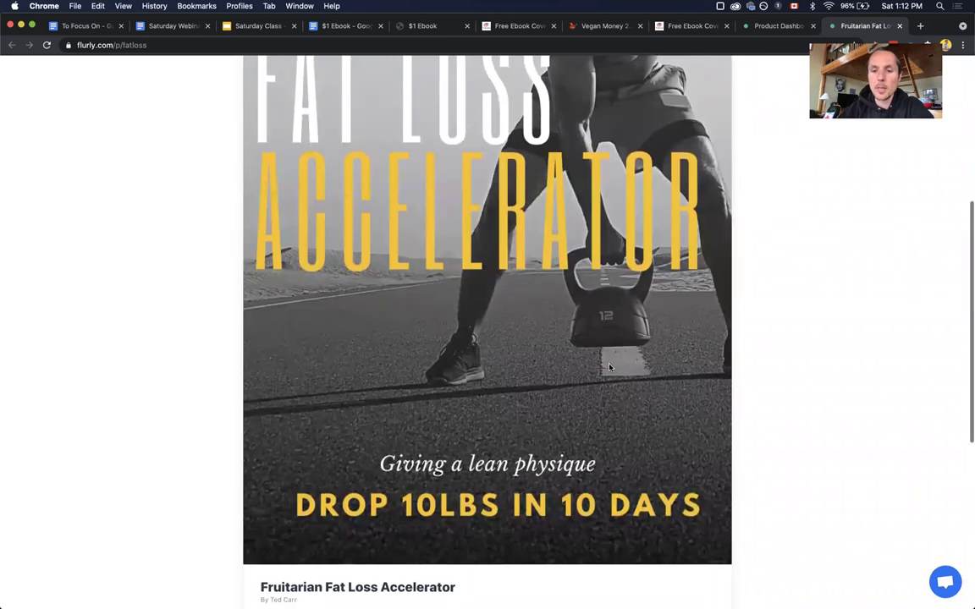
scroll(608, 366, "up", 6)
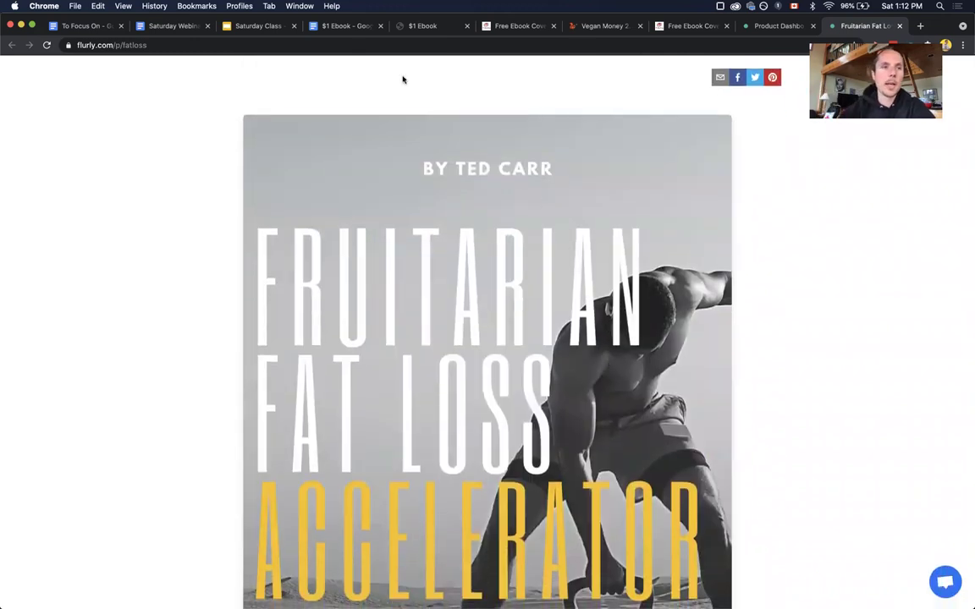
Step: Copy the web address of the fatloss product page and look over the page once more
left_click(276, 46)
key("super+c")
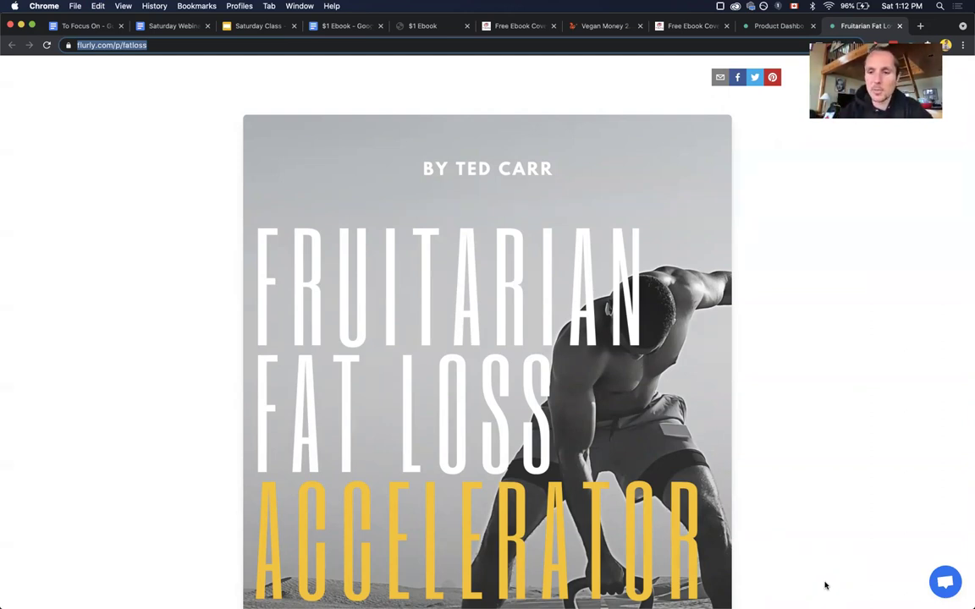
scroll(468, 516, "down", 8)
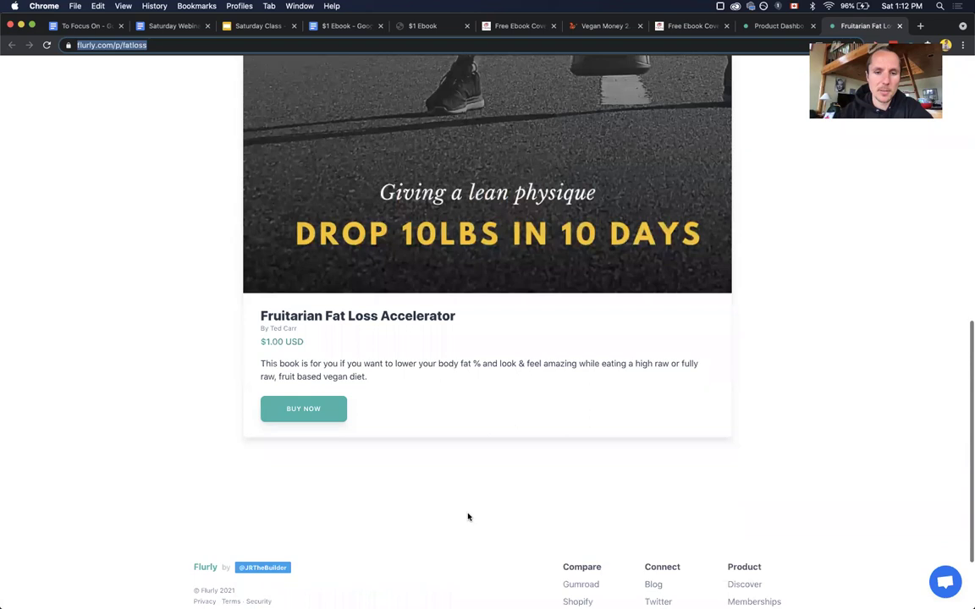
scroll(468, 516, "up", 3)
scroll(468, 516, "up", 5)
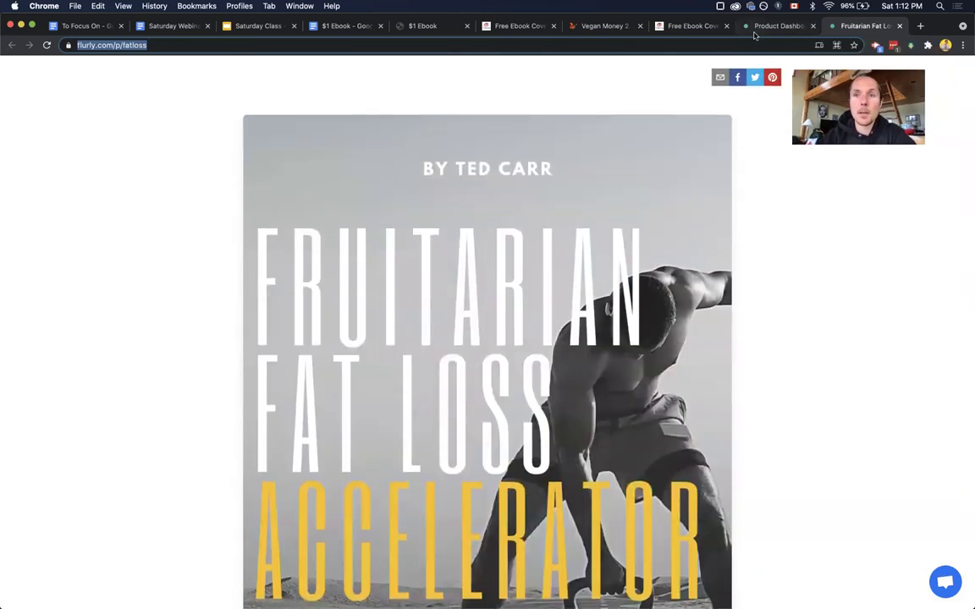
Step: Switch to the Saturday Class presentation in Google Slides and show slide 72 about the link in bio
left_click(239, 29)
scroll(28, 574, "down", 2)
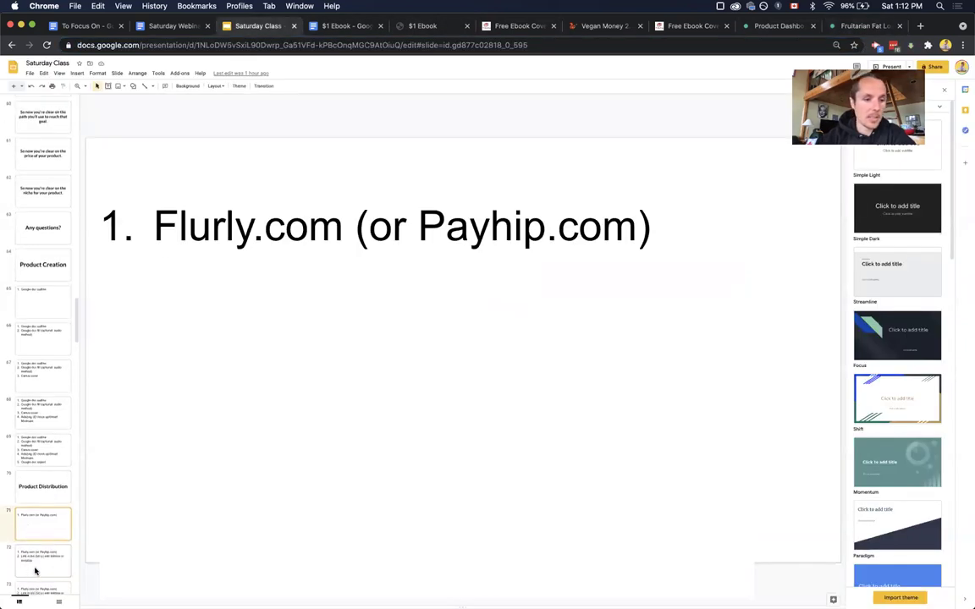
left_click(35, 572)
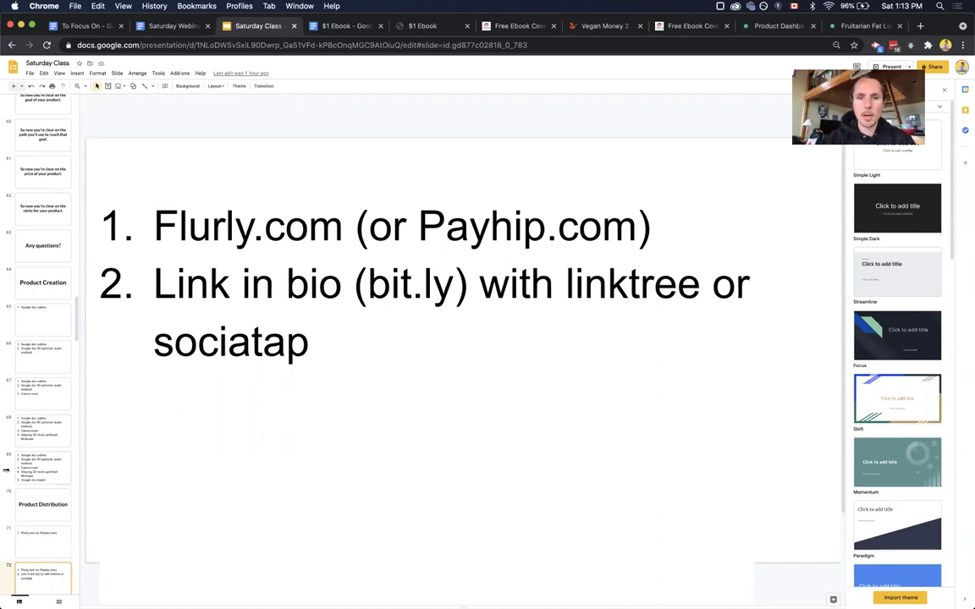
Step: Highlight "bit.ly" on the slide and copy the fatloss product's web address again in a new browser tab
left_click(352, 341)
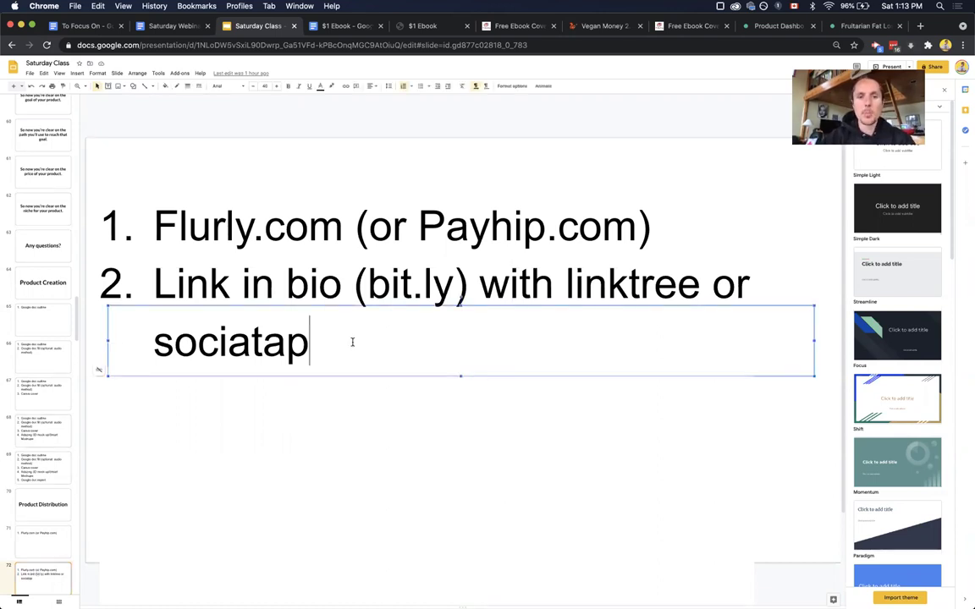
left_click_drag(454, 285, 369, 285)
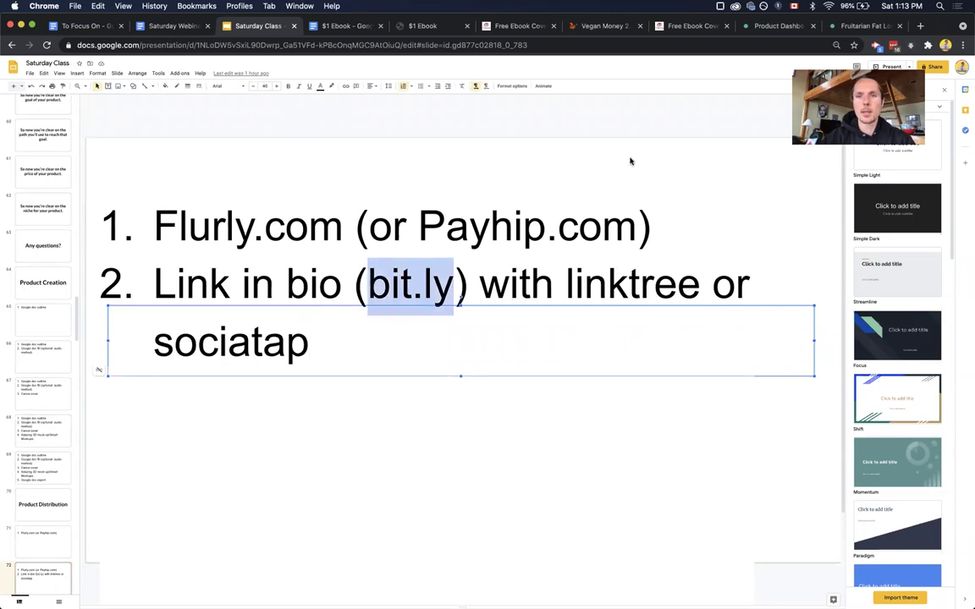
left_click(919, 27)
key("super+v")
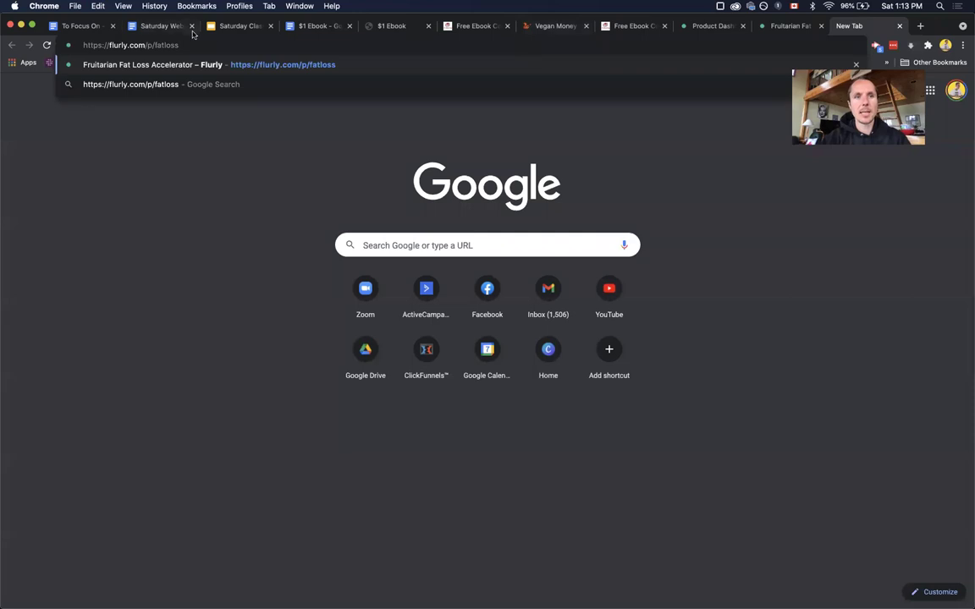
left_click_drag(200, 48, 72, 45)
key("super+c")
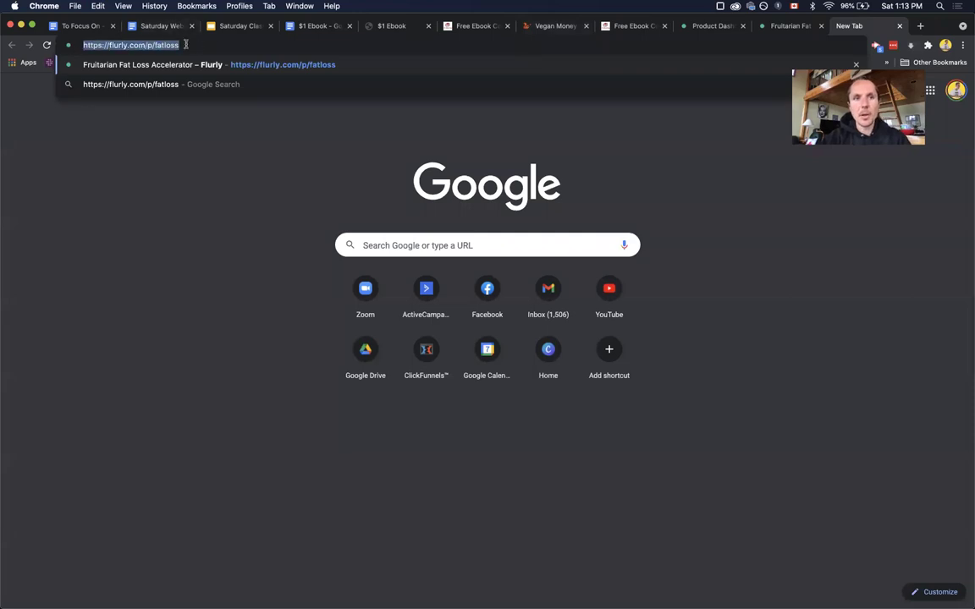
type("bit")
key("Return")
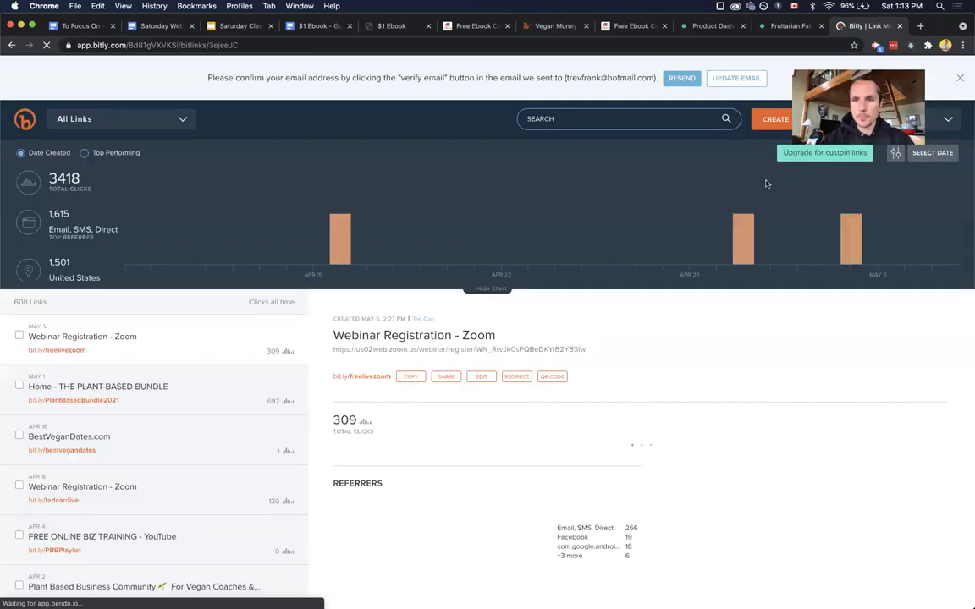
left_click(771, 123)
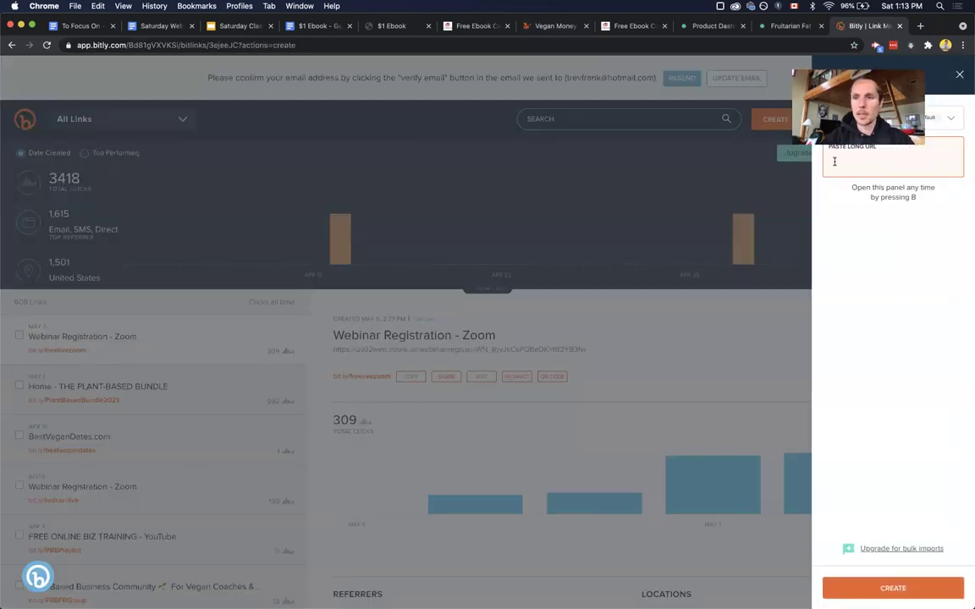
key("super+v")
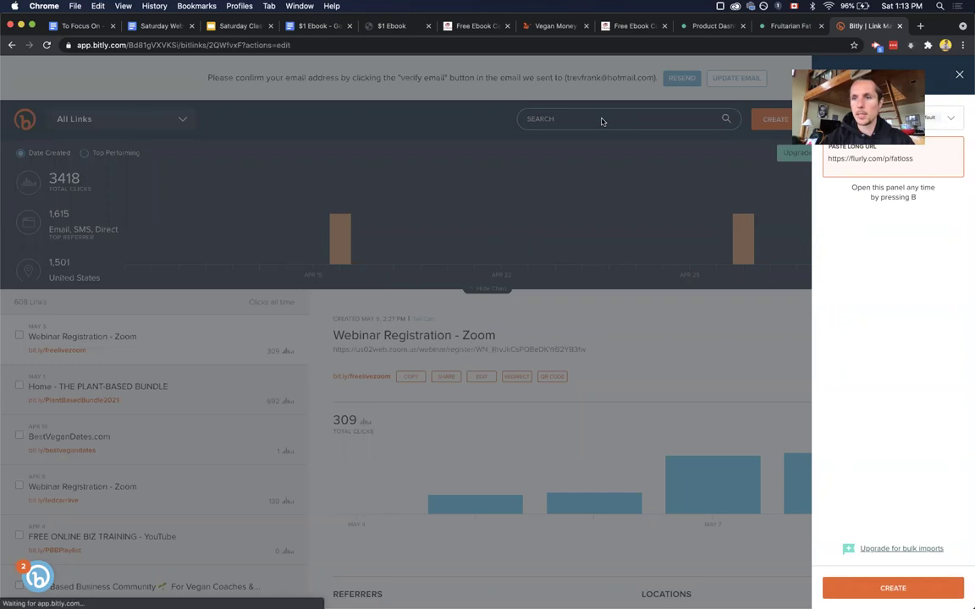
Step: Customize the new short link's back-half as fruitarianfatloss and save it
left_click(920, 233)
double_click(920, 234)
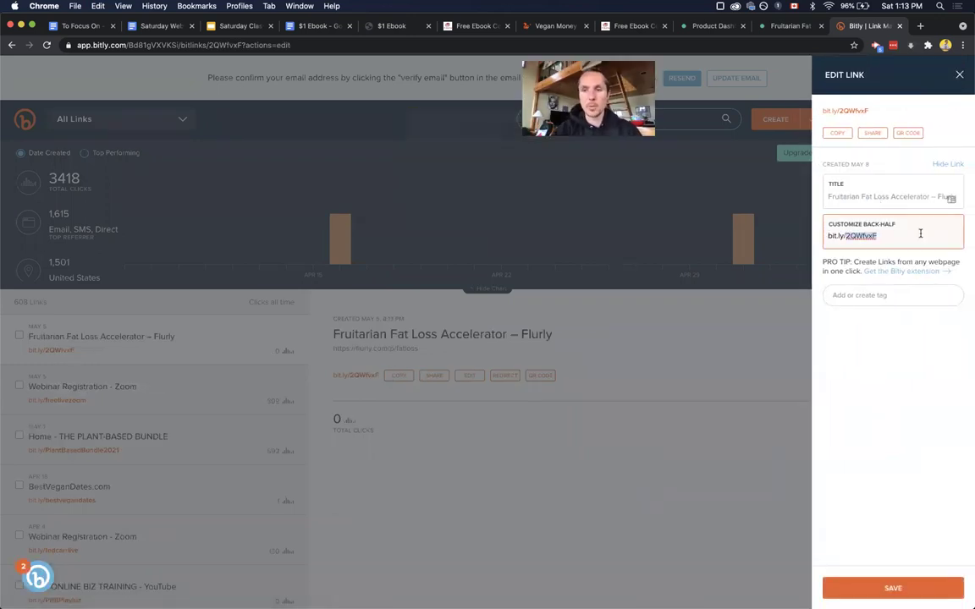
type("fatloss")
key("BackSpace")
key("BackSpace")
key("BackSpace")
key("BackSpace")
key("BackSpace")
key("BackSpace")
type("ruitfatloss")
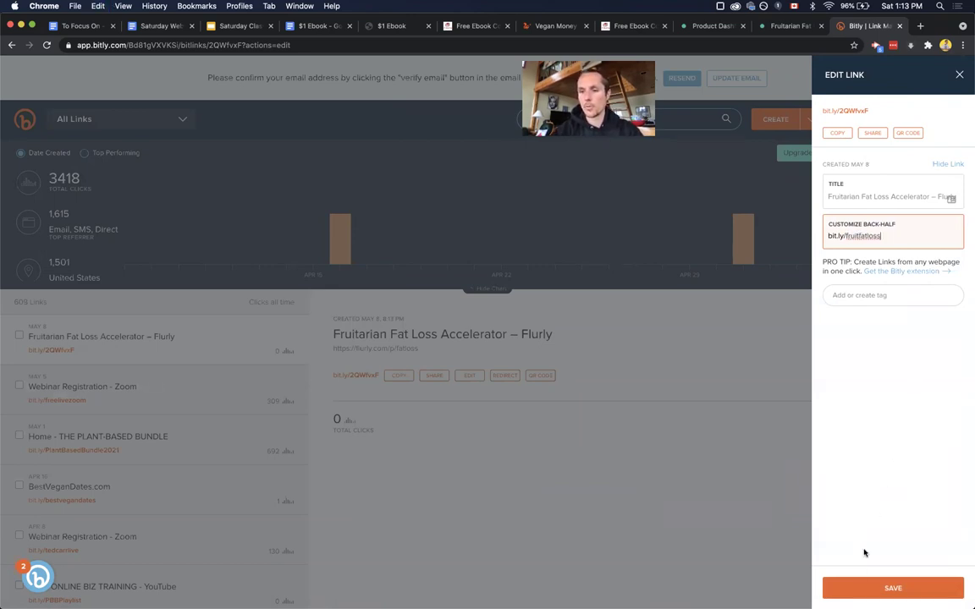
left_click(859, 236)
type("arian")
left_click(862, 585)
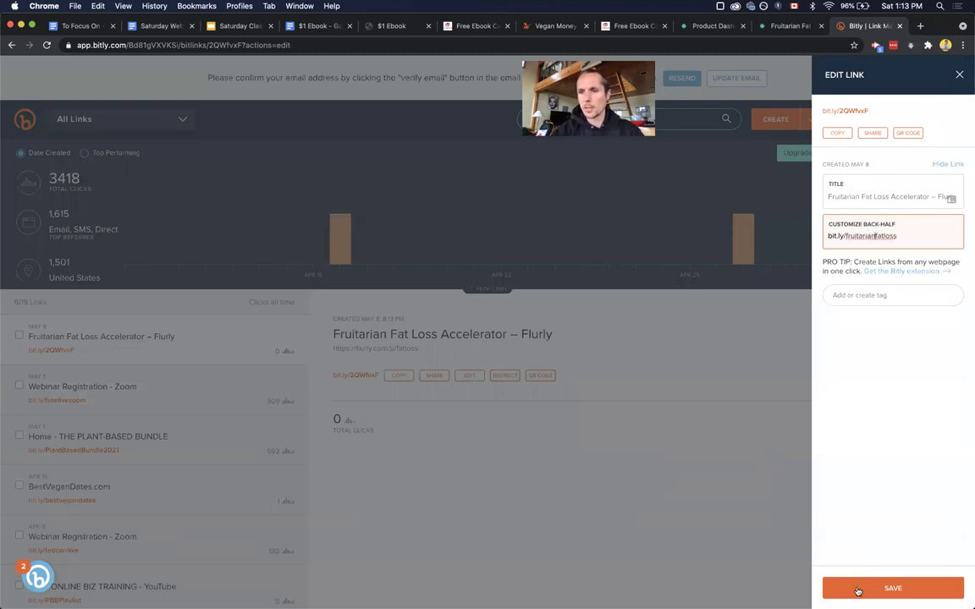
Step: Copy the customized short link and load it in the browser to test it
left_click(837, 135)
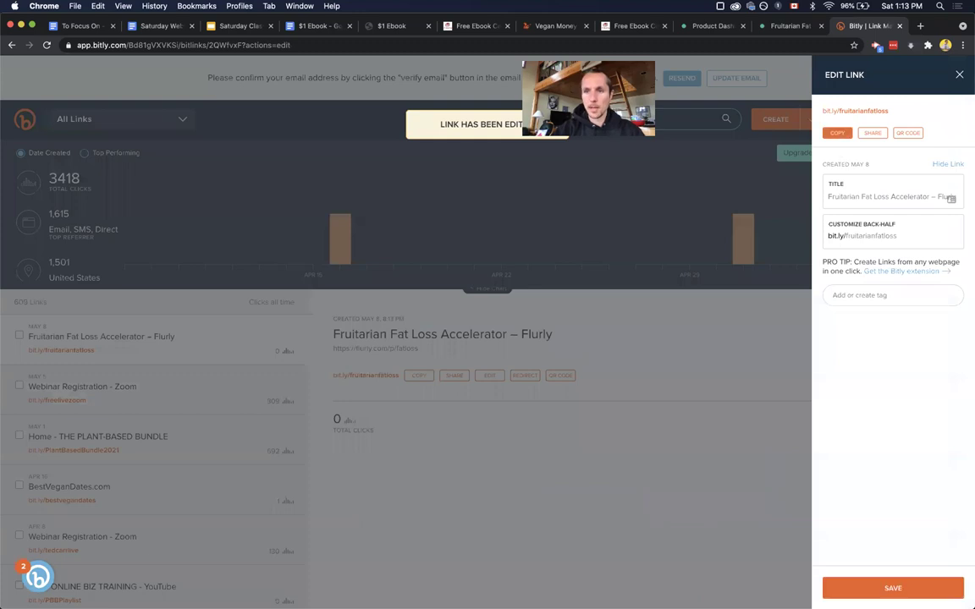
left_click(324, 47)
key("cmd+v")
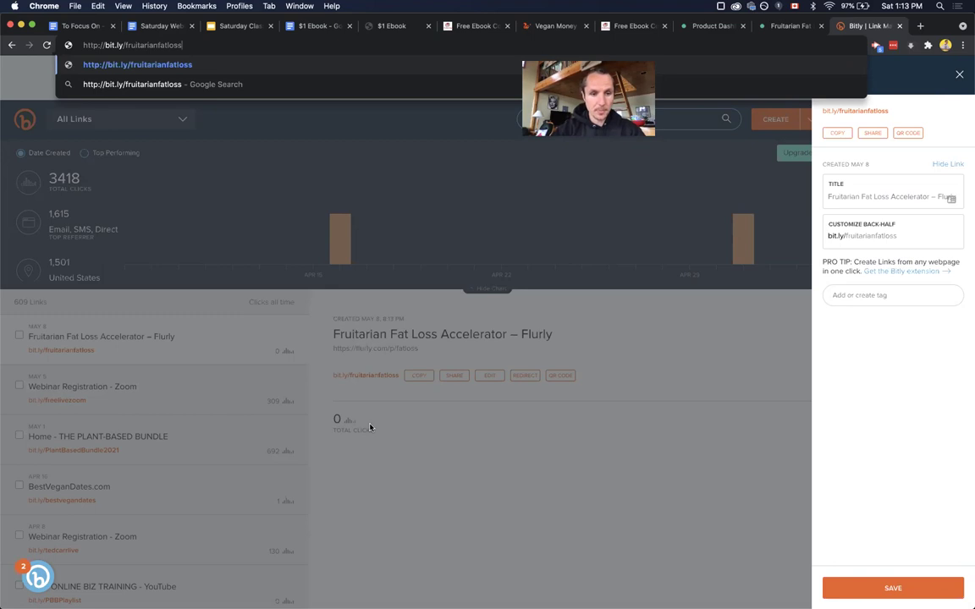
key("Return")
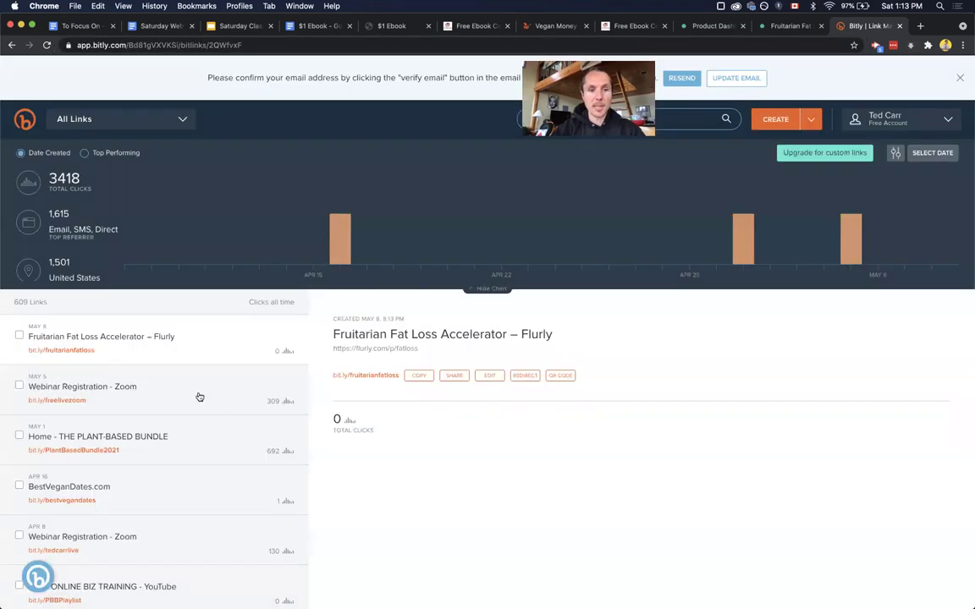
Step: Review the freelivezoom link's click statistics, search Google for "what percent is 60 of 130", and return to Bitly
left_click(144, 396)
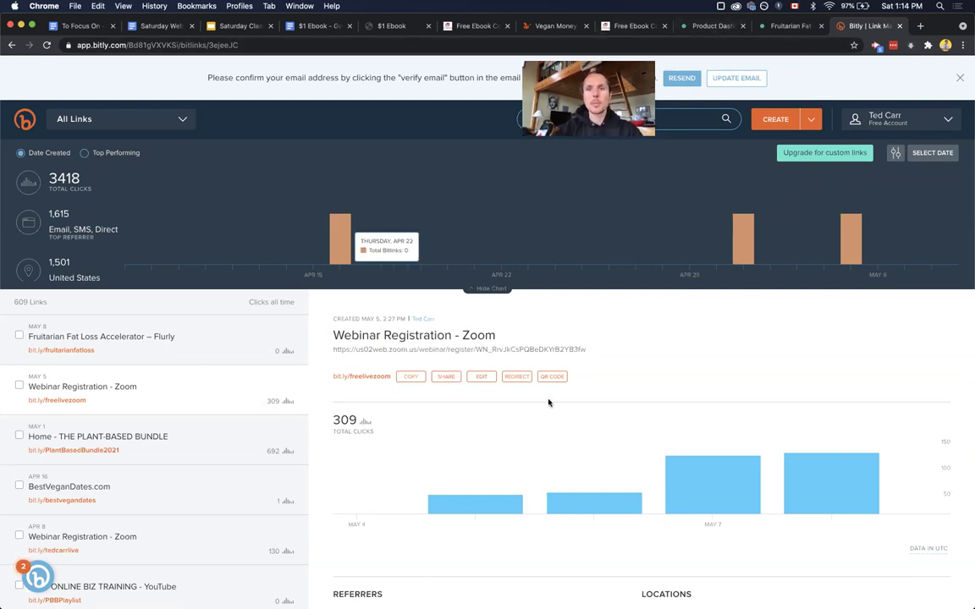
left_click(343, 46)
type("what percent is ")
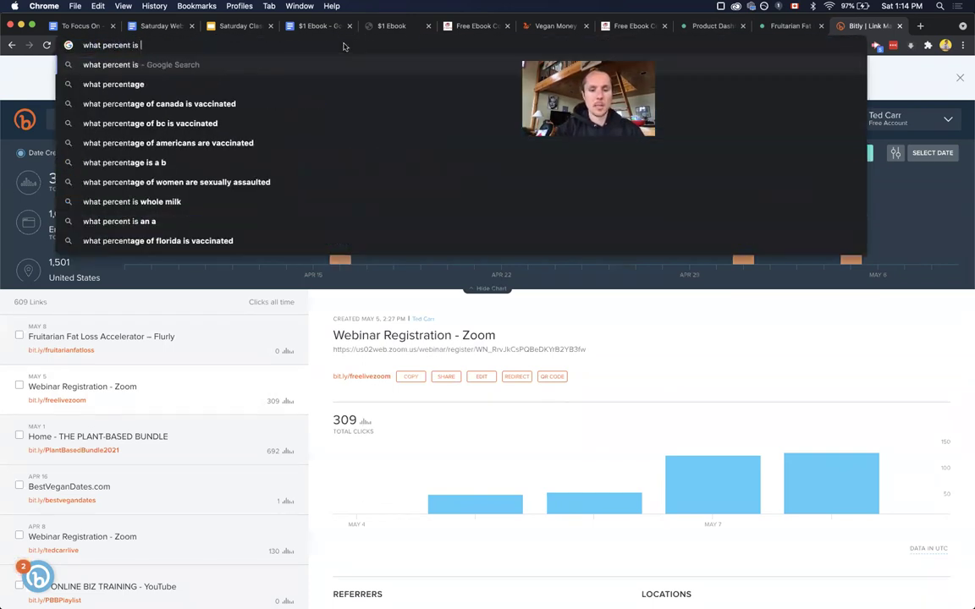
type("60 of 130")
key("Return")
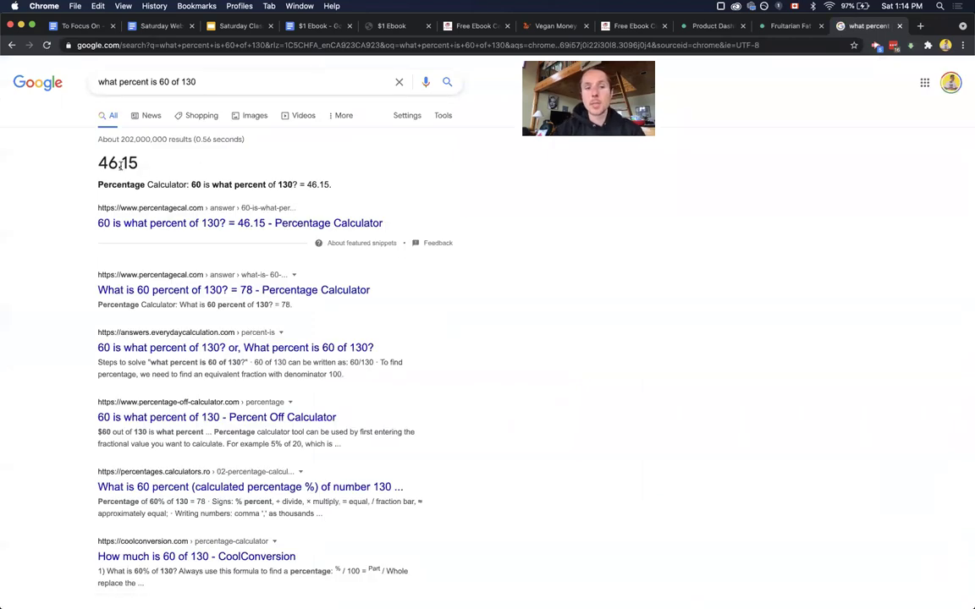
left_click(9, 44)
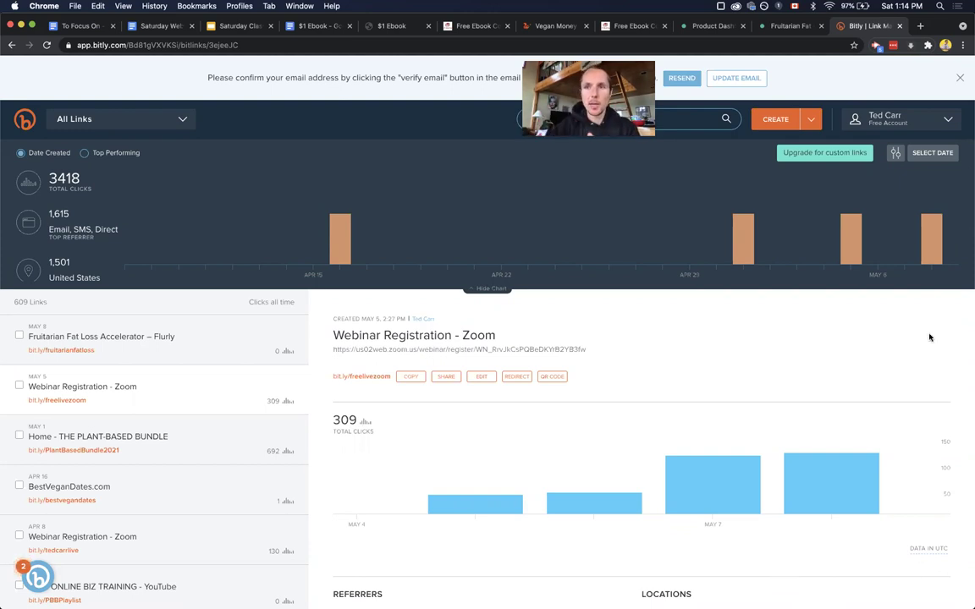
Step: Show the fatloss product's Flurly sales page from cover to purchase option and copy its web address
left_click(785, 28)
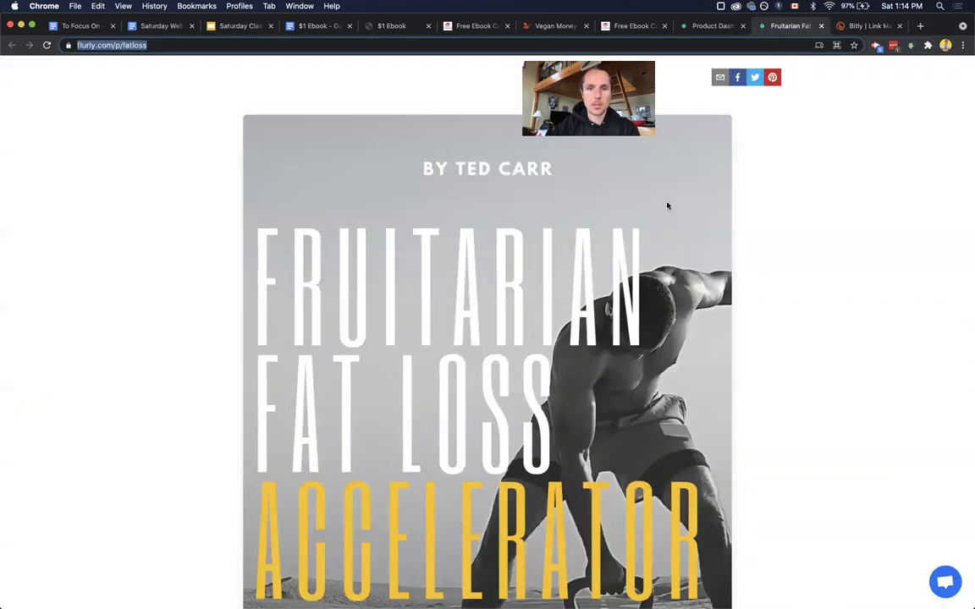
left_click(191, 412)
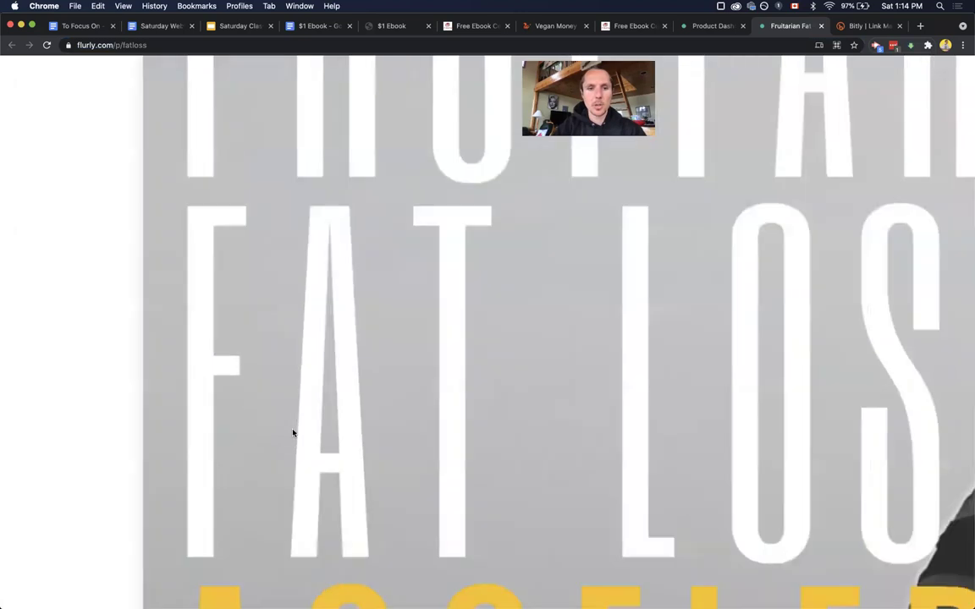
scroll(293, 433, "down", 10)
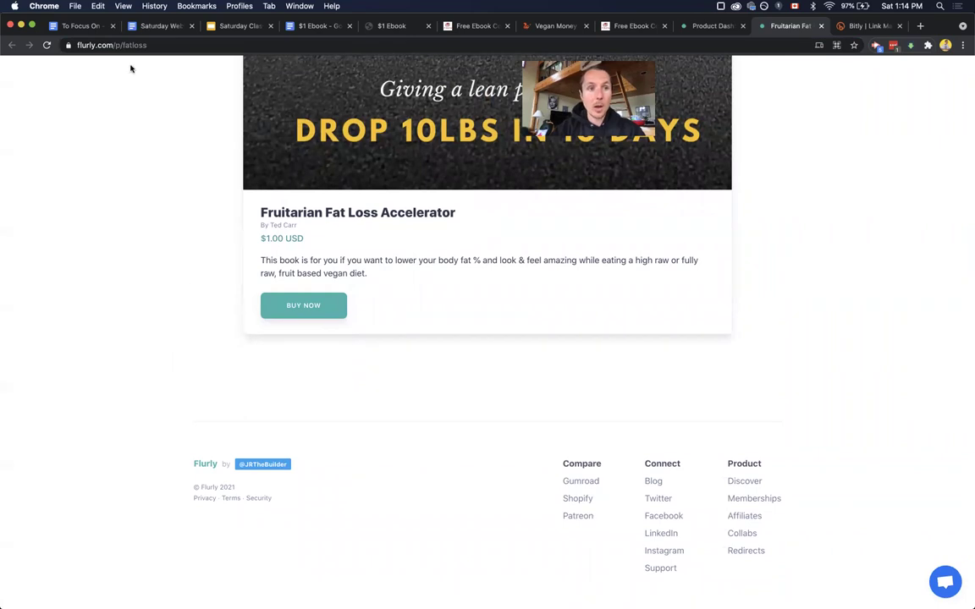
left_click(110, 45)
key("super+c")
scroll(205, 226, "up", 10)
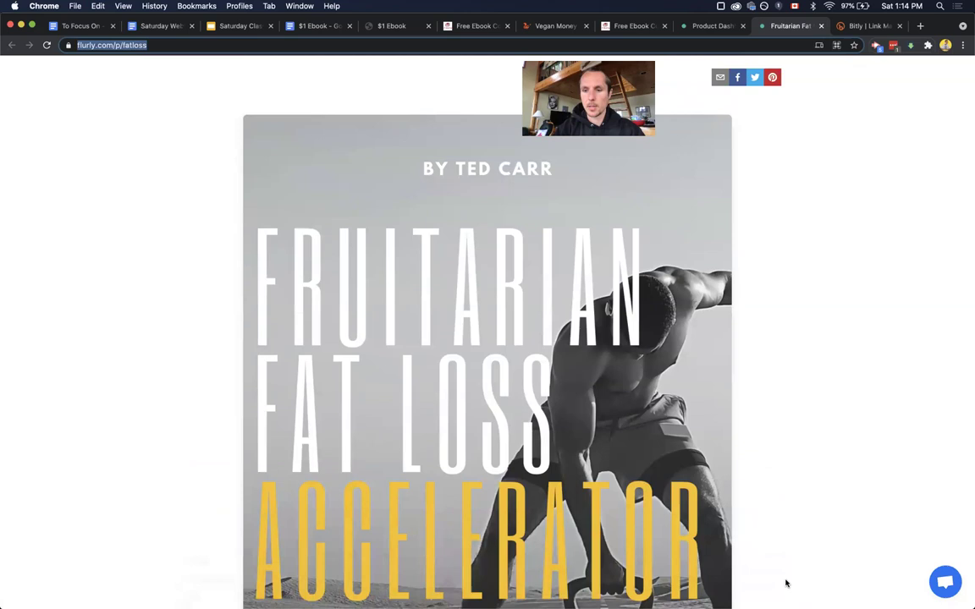
Step: Look through the fatloss product dashboard in Flurly, from analytics and coupon to affiliate, details and collab settings
left_click(713, 27)
scroll(322, 461, "down", 10)
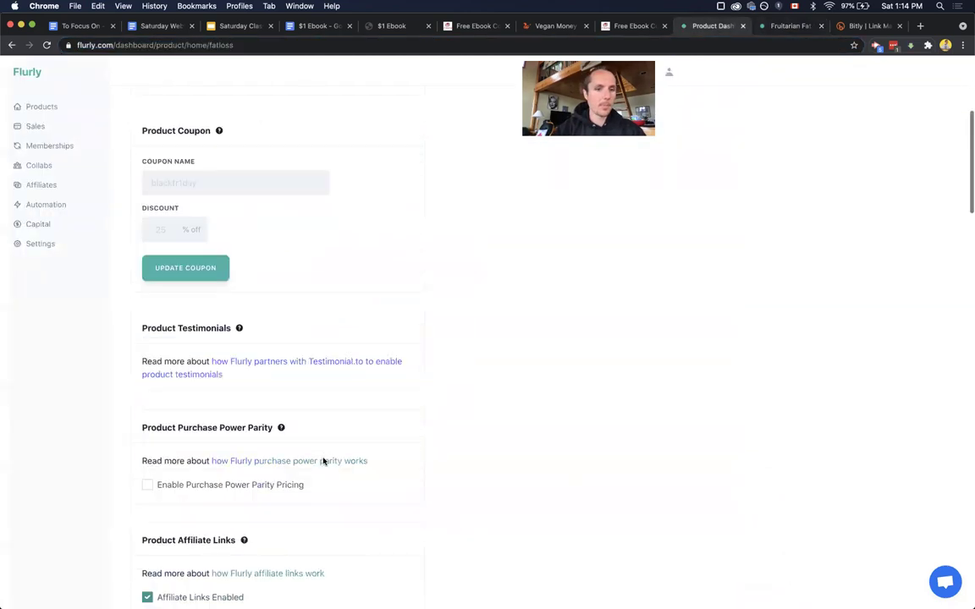
scroll(323, 461, "down", 10)
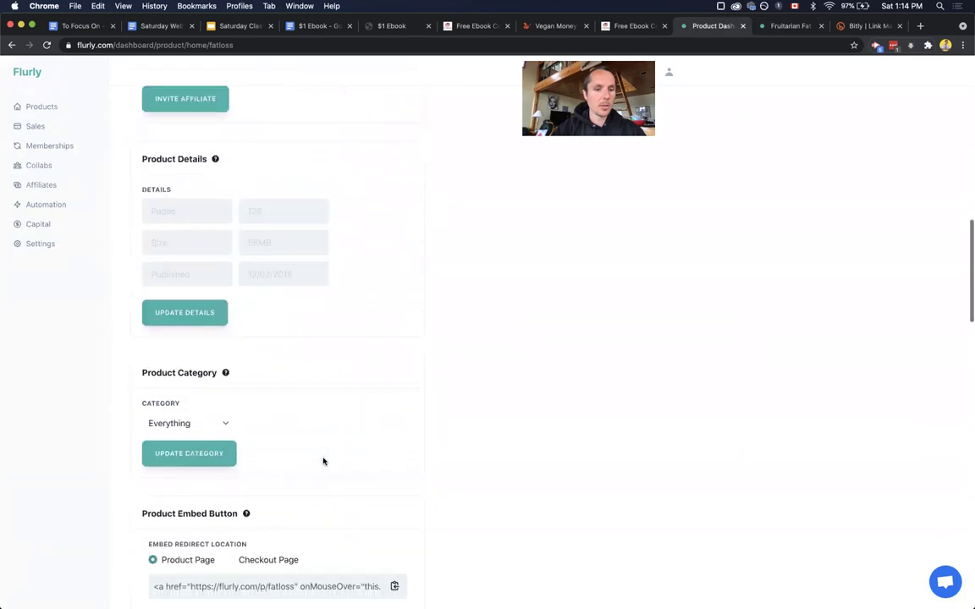
scroll(323, 461, "down", 15)
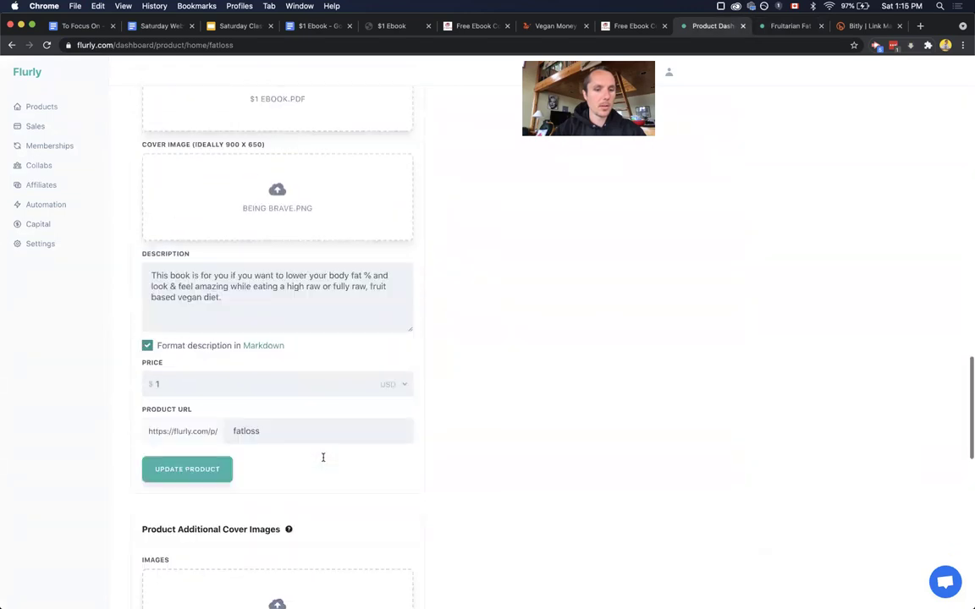
scroll(322, 457, "down", 3)
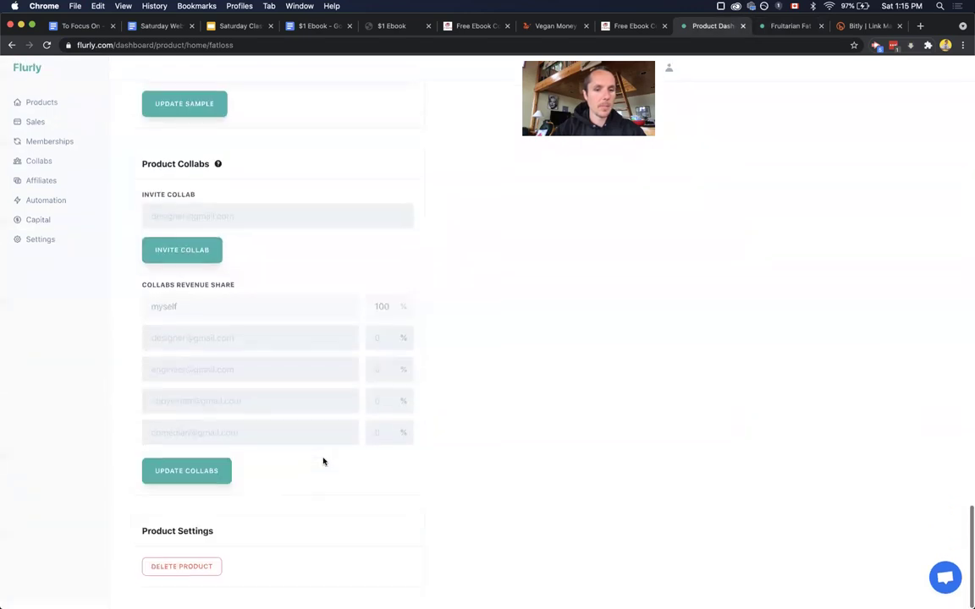
scroll(323, 461, "up", 20)
scroll(323, 461, "down", 1)
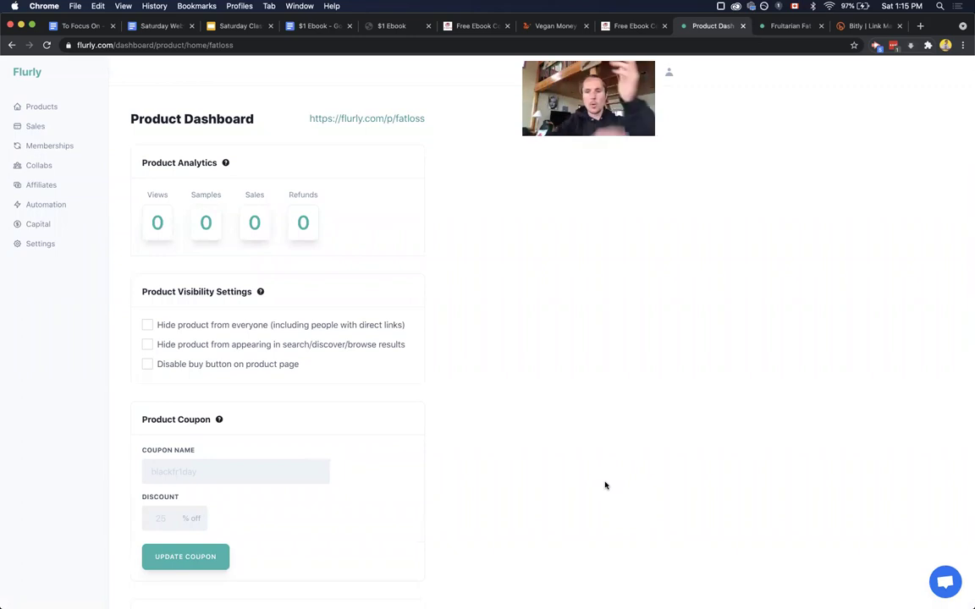
Step: Open Flurly's sales list, point out the fatloss sale and reload the list
left_click(38, 127)
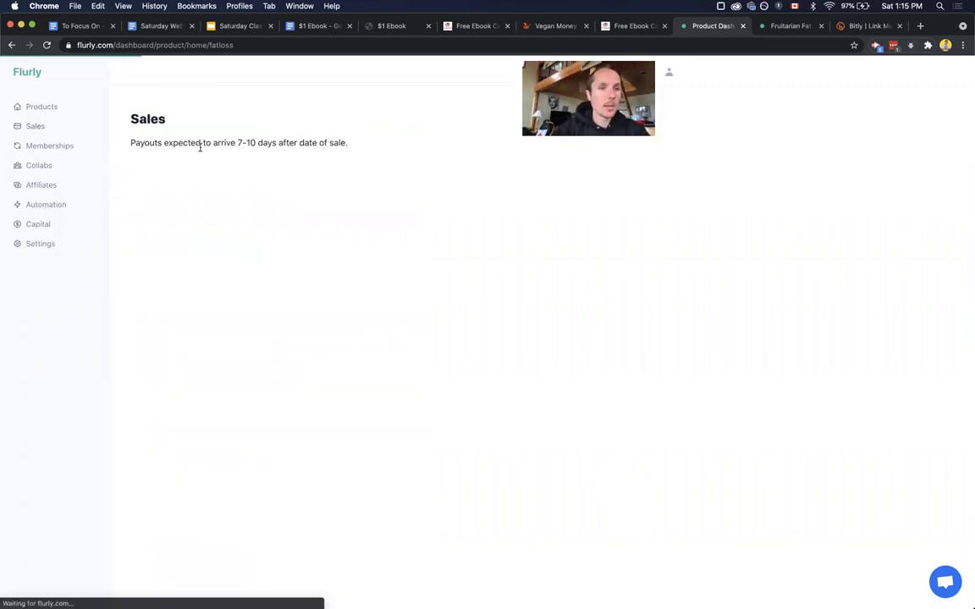
left_click_drag(133, 196, 552, 195)
left_click(457, 232)
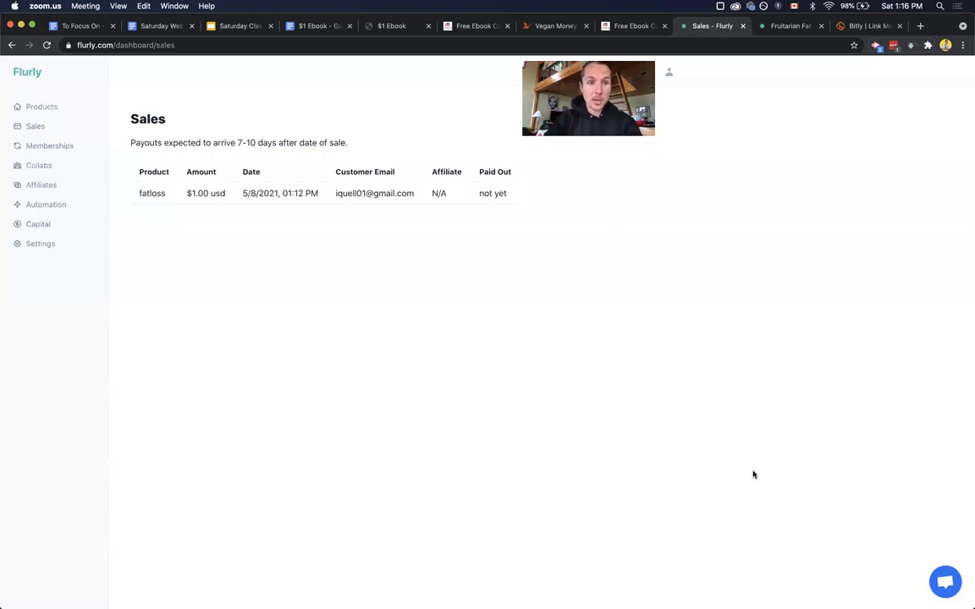
left_click(47, 45)
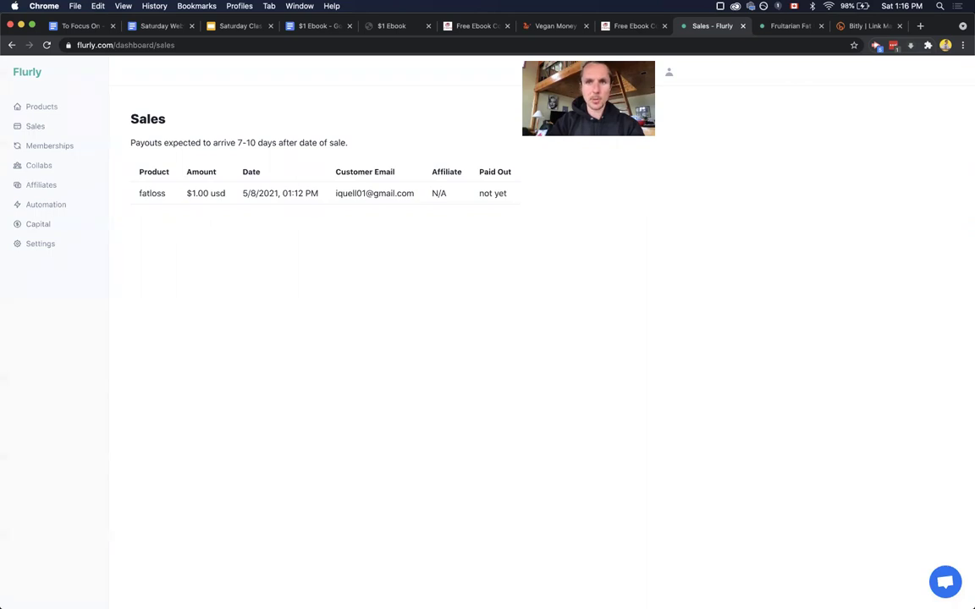
Step: Open instagram.com, look over the account's own profile bio and link, and open the profile for editing
left_click(443, 45)
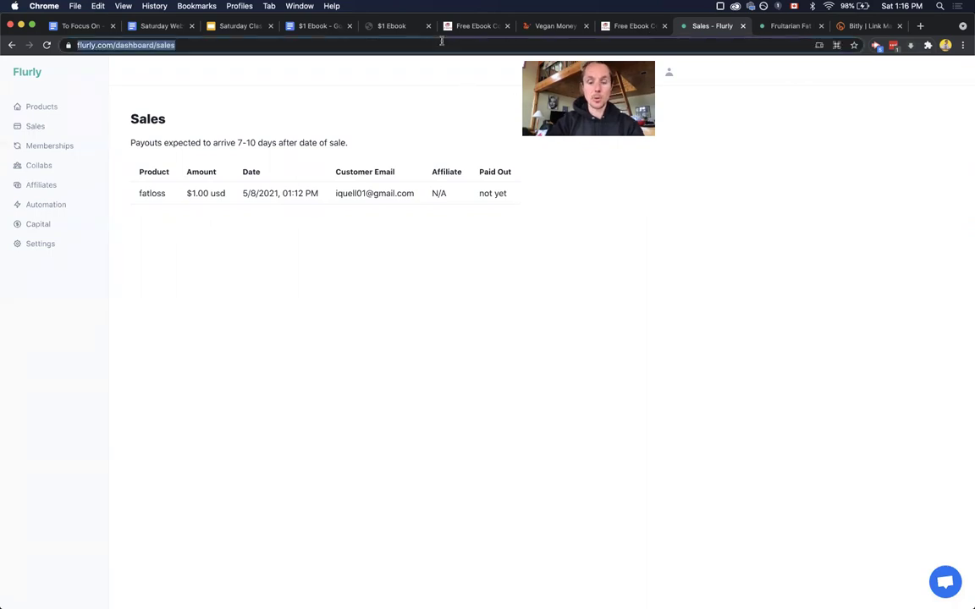
type("instagram.com")
key("Return")
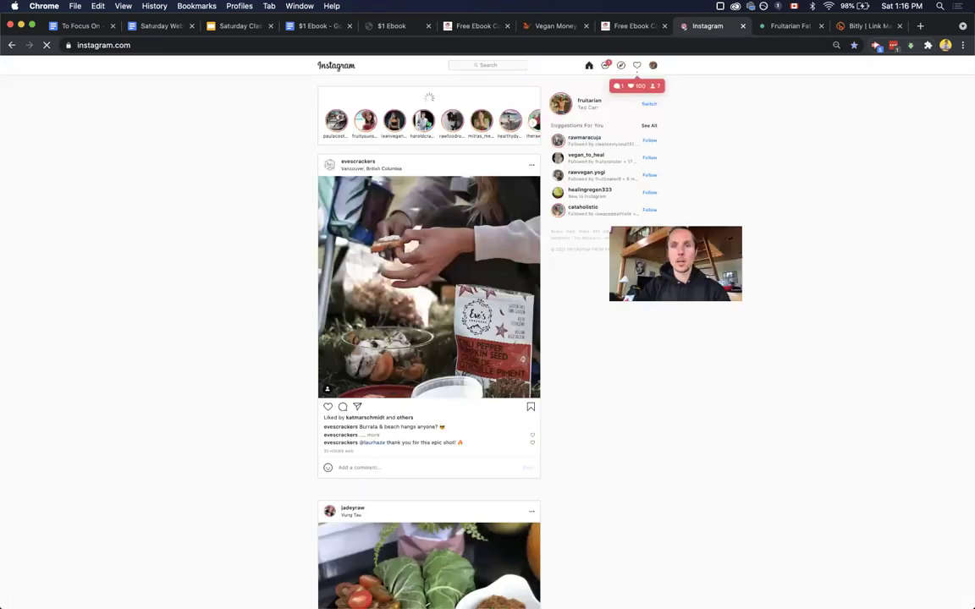
left_click(652, 66)
left_click(617, 82)
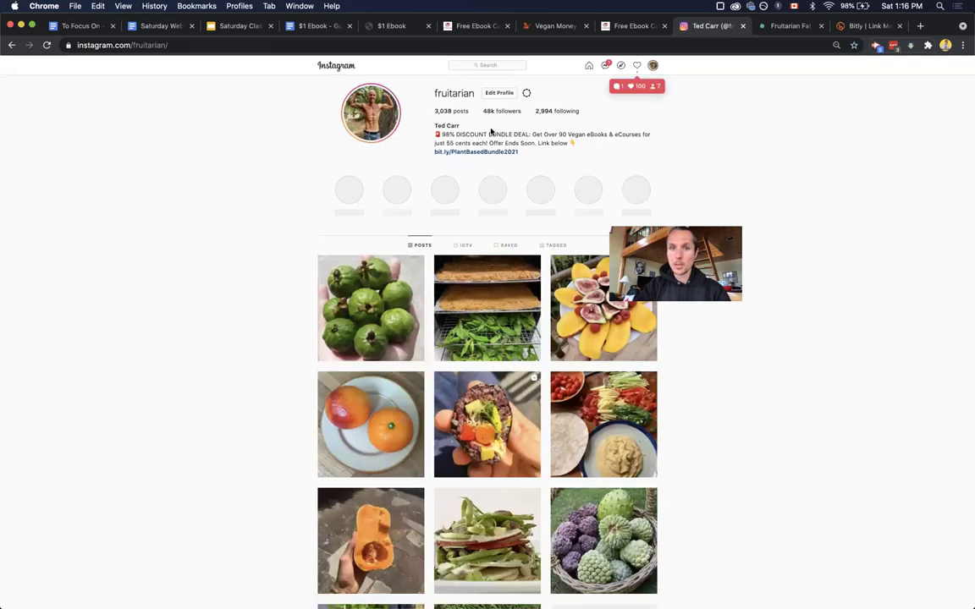
scroll(489, 146, "up", 5)
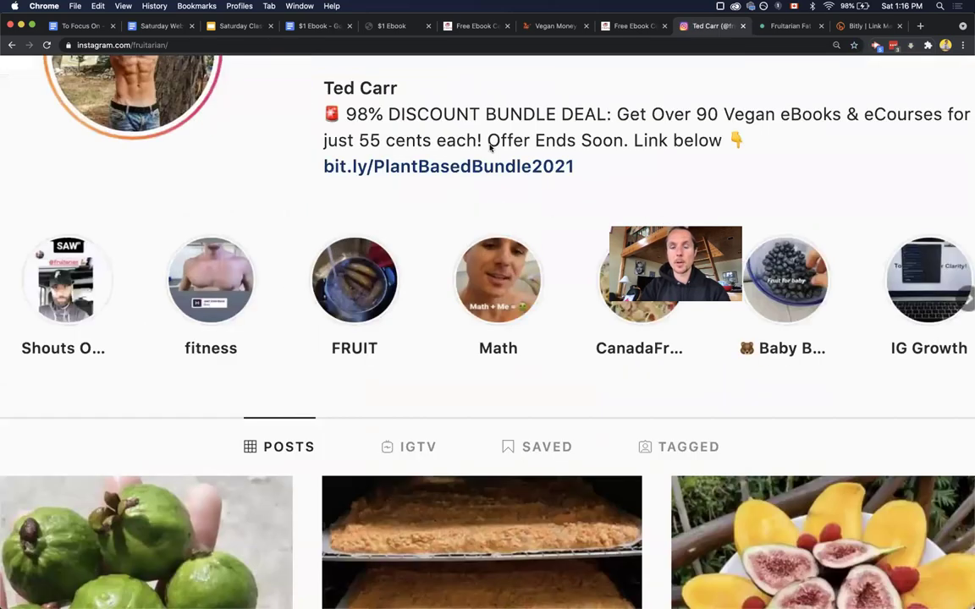
scroll(489, 146, "down", 5)
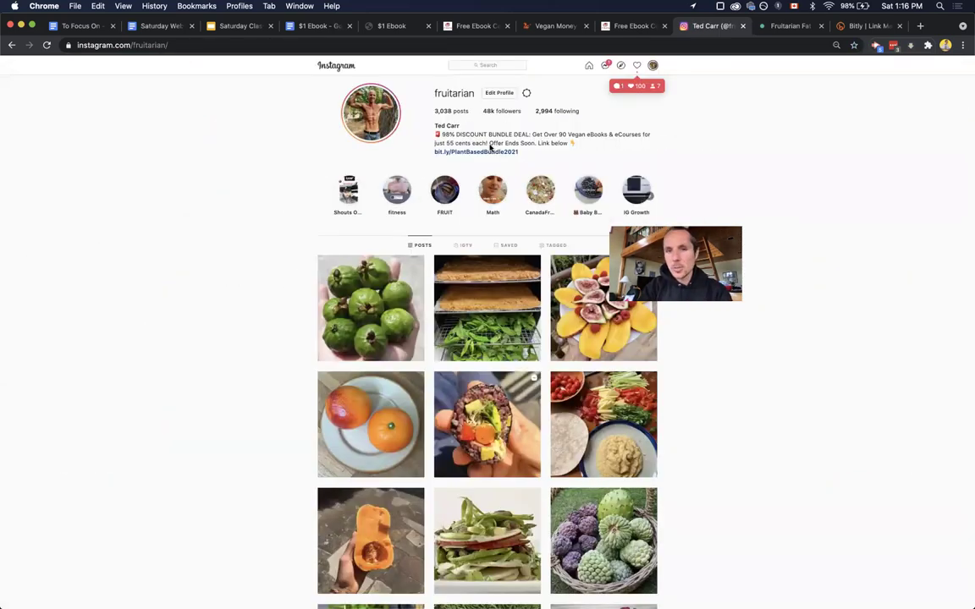
left_click(498, 94)
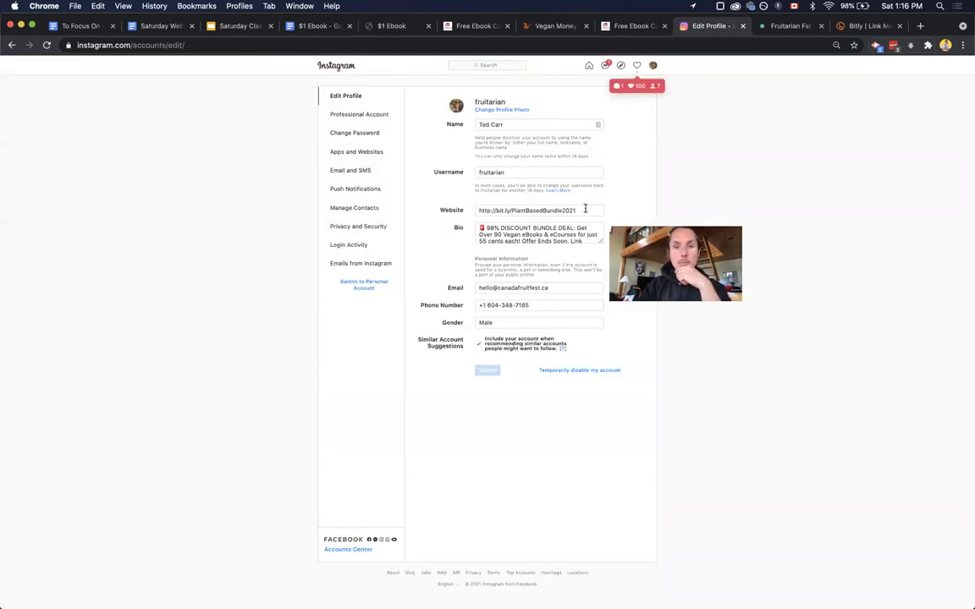
left_click_drag(585, 208, 453, 213)
key("super+v")
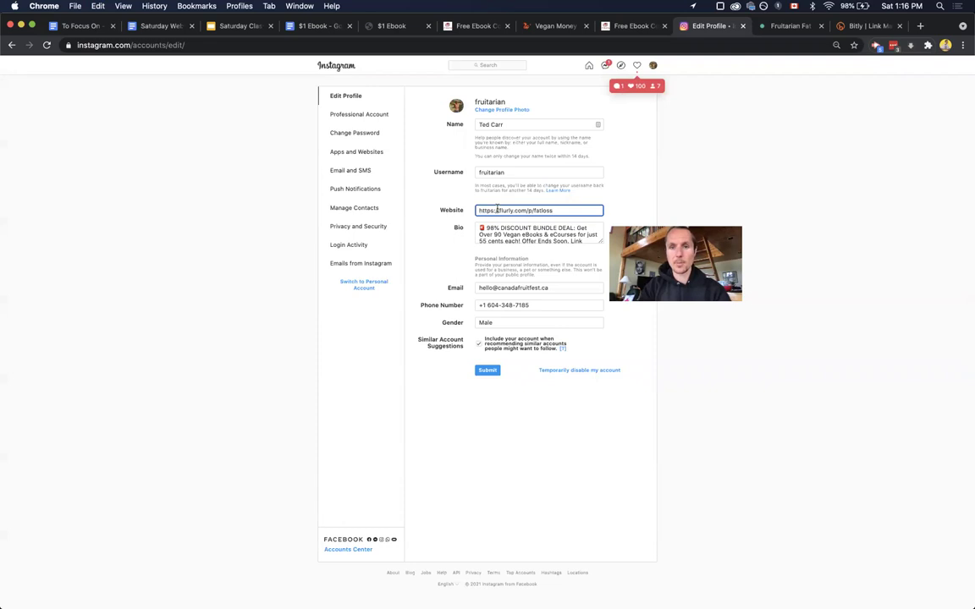
scroll(497, 209, "up", 5)
key("super+z")
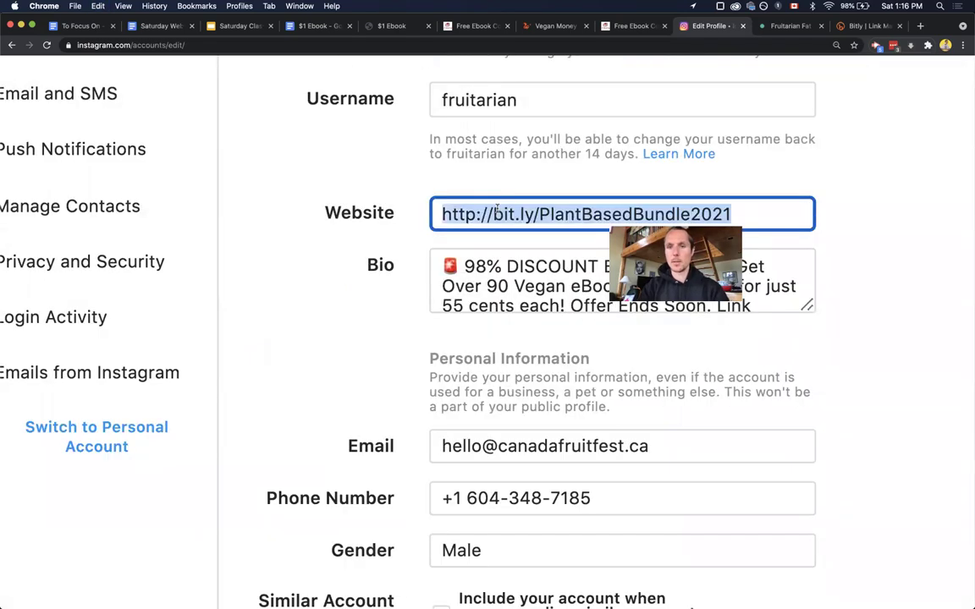
key("super+shift+z")
key("super+z")
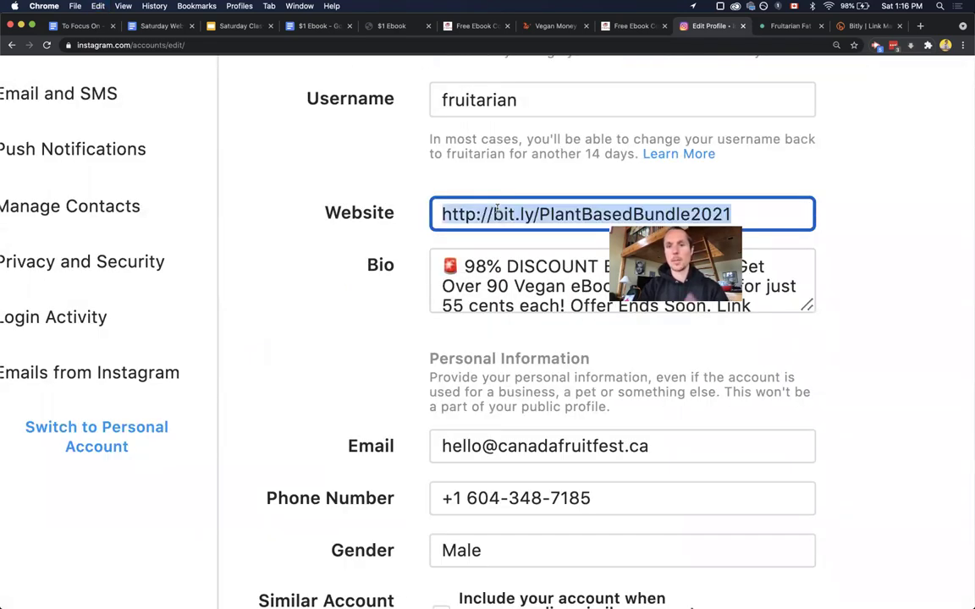
key("super+shift+z")
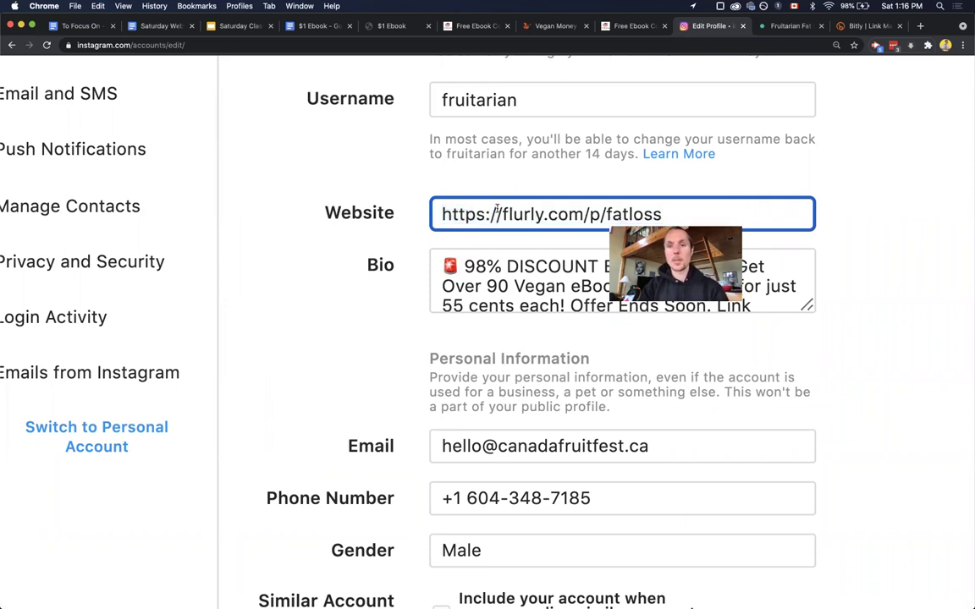
key("super+z")
key("super+0")
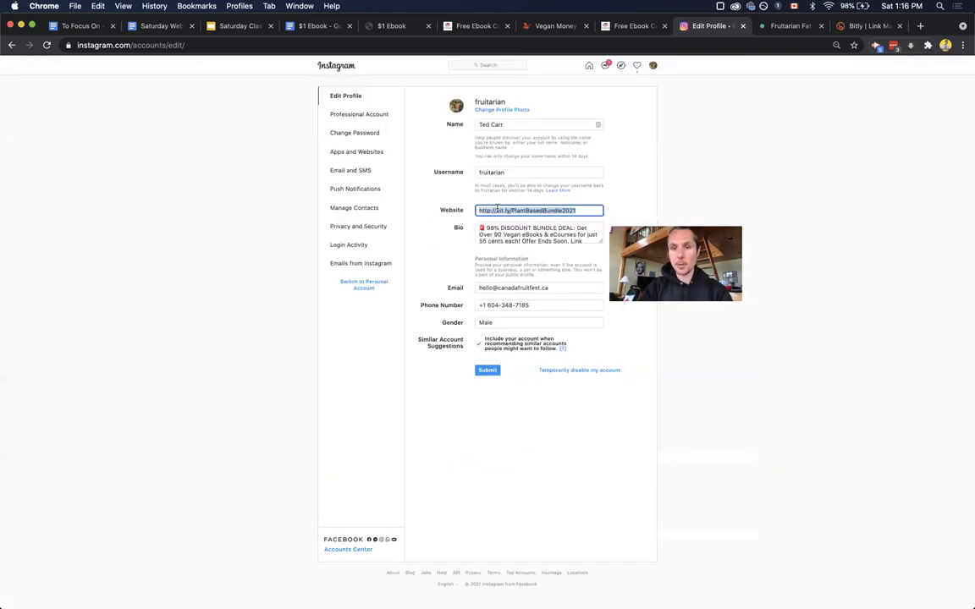
Step: Open sociatap.com in place of the Bitly page and look over its plan comparison of Free and Premium features
left_click(868, 25)
left_click(625, 39)
type("sociata")
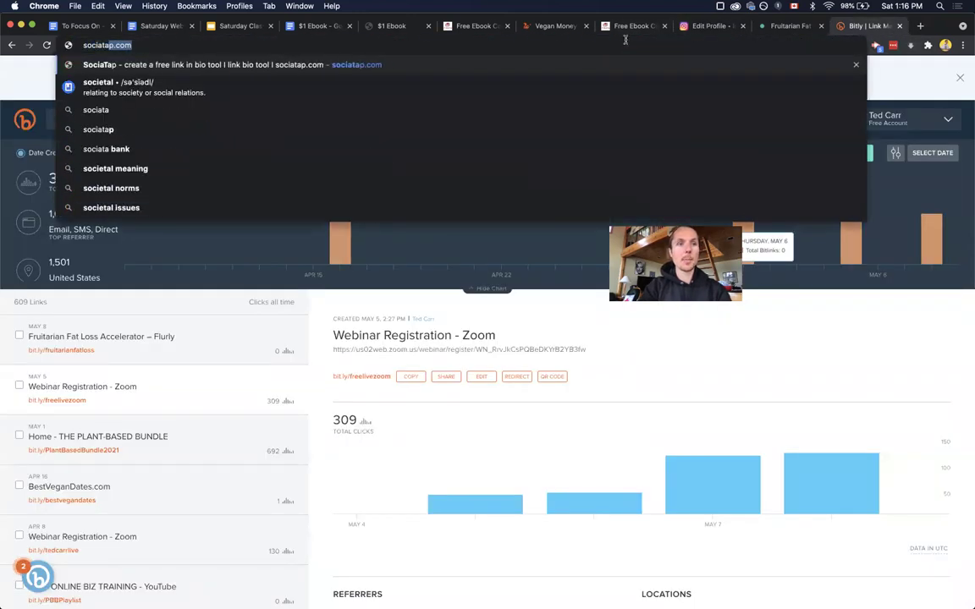
key("Return")
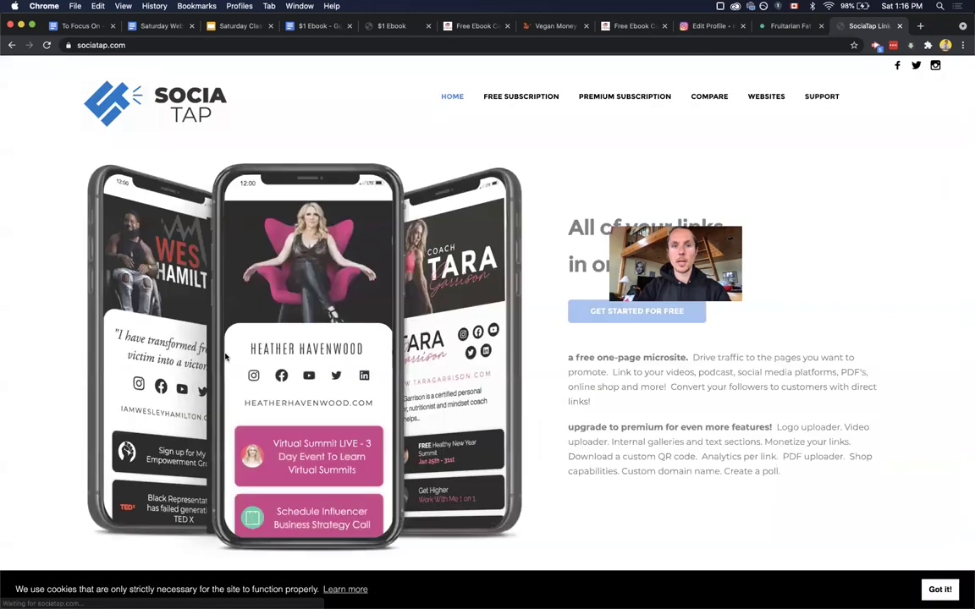
scroll(540, 309, "down", 2)
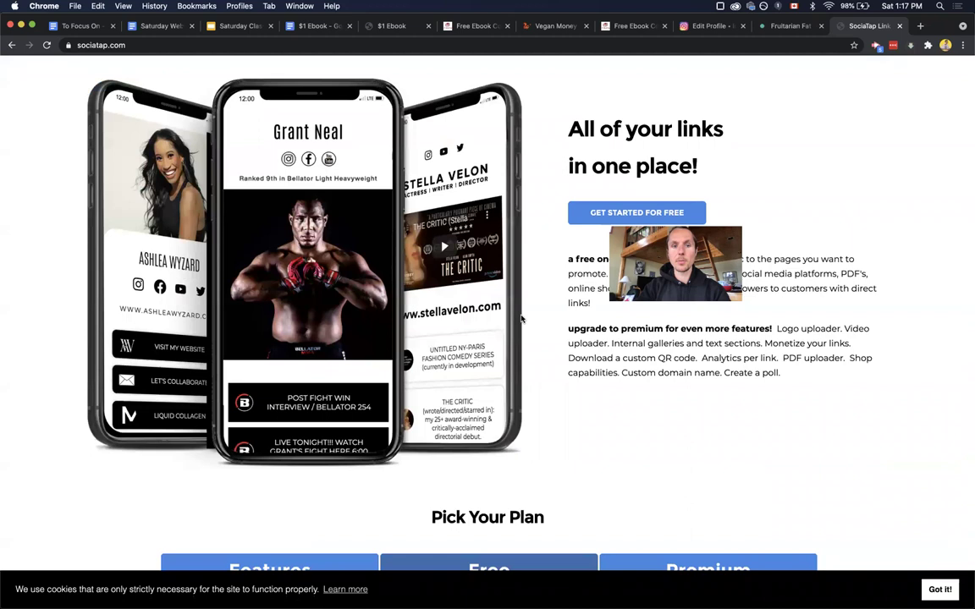
scroll(576, 393, "down", 5)
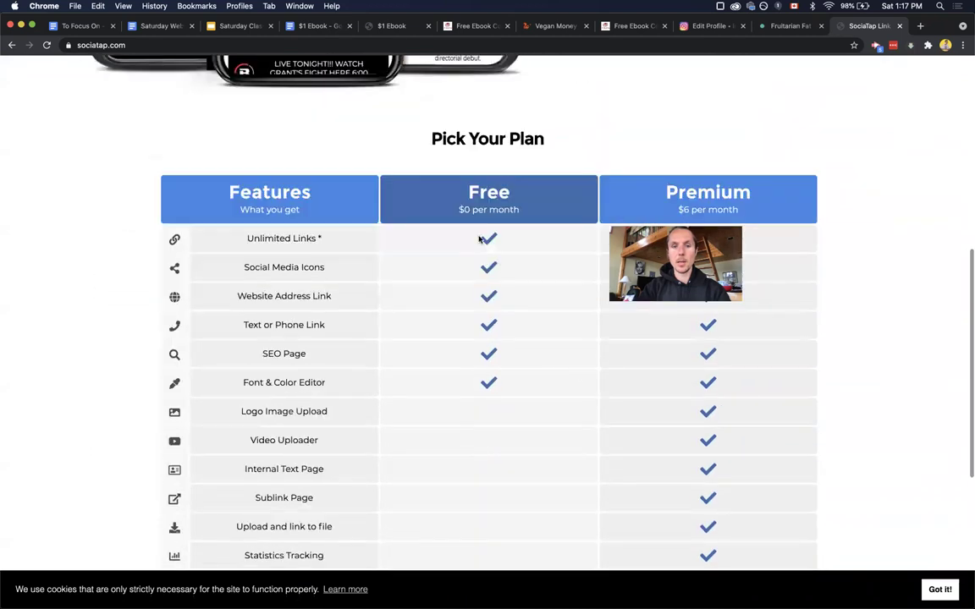
Step: Open the yelisbelly Instagram profile and follow its bio link to the Sociatap page
left_click(409, 40)
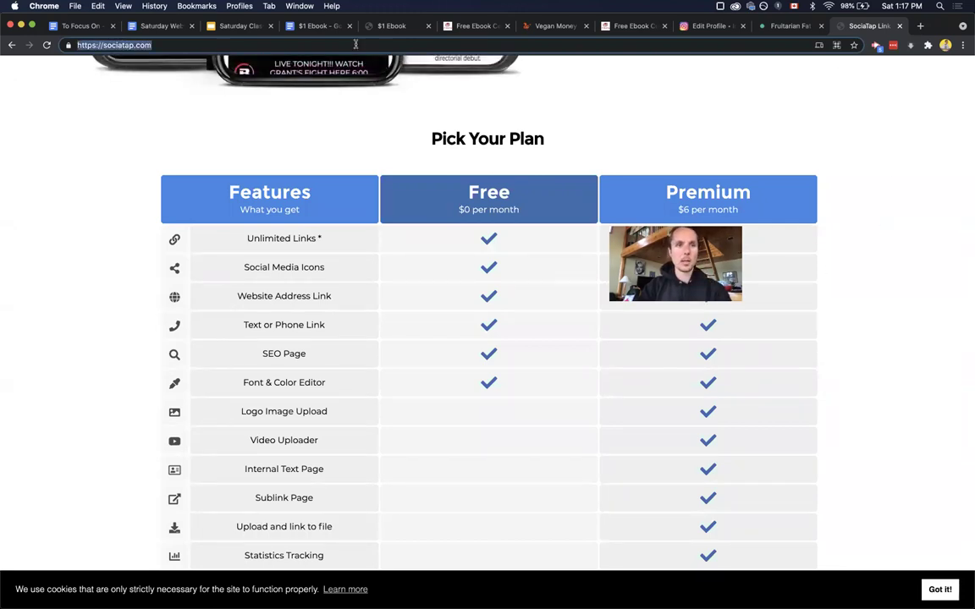
type("instagram.com/yeli")
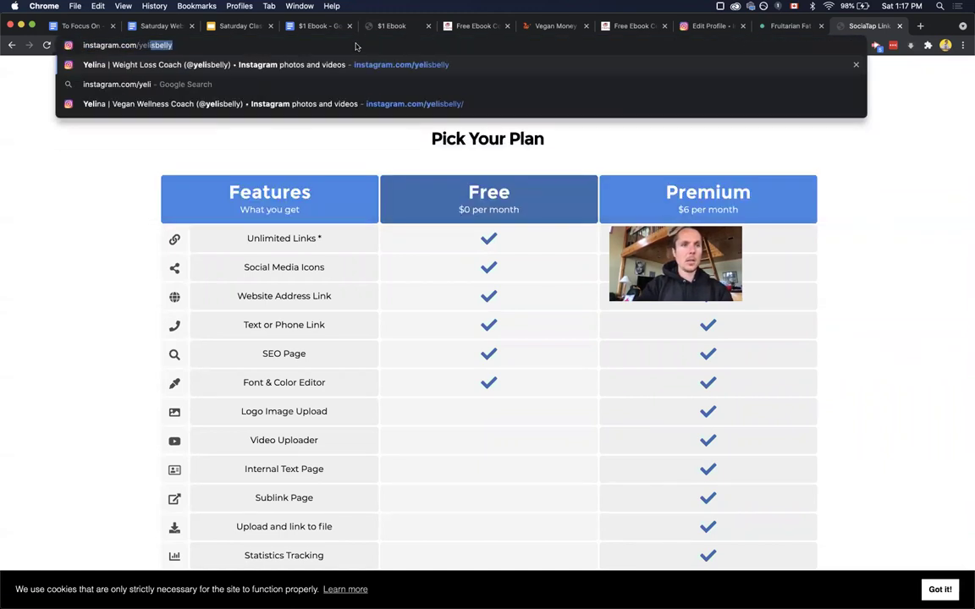
key("Return")
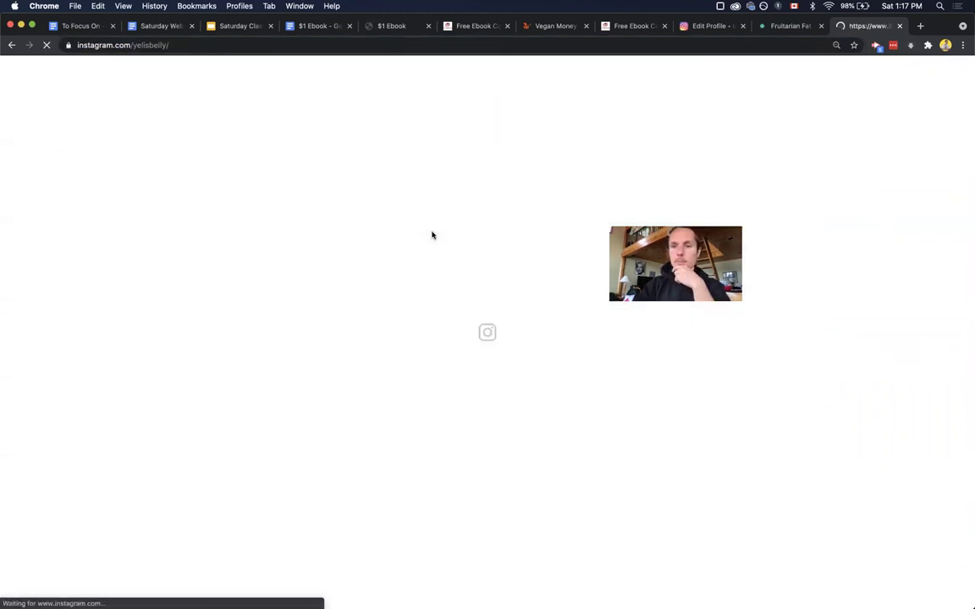
left_click(460, 169)
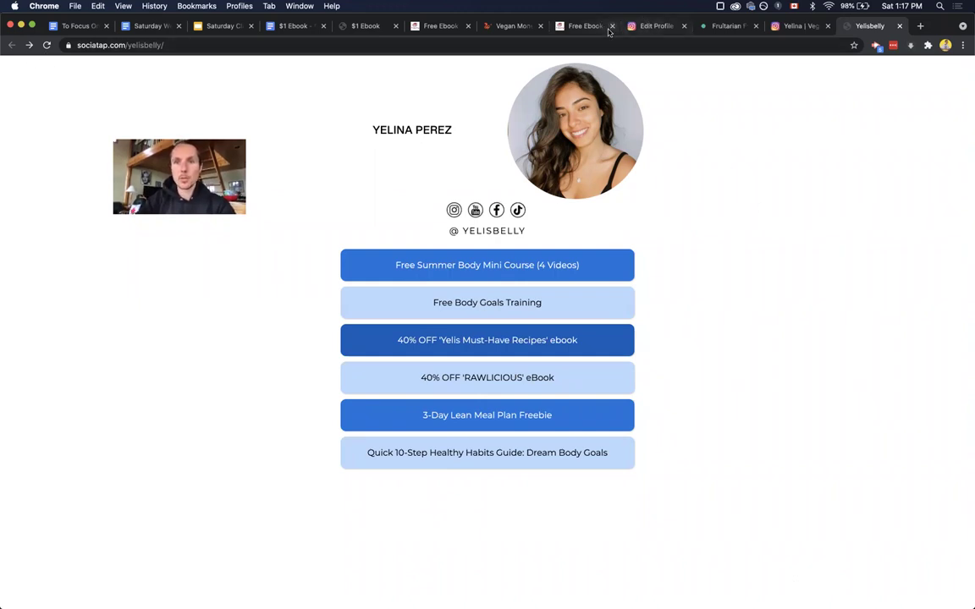
Step: Return to the Saturday Class slides, show the Product Distribution slide on Caption + Story + YT Descript Daily, and point out its third item
left_click(214, 26)
left_click(43, 573)
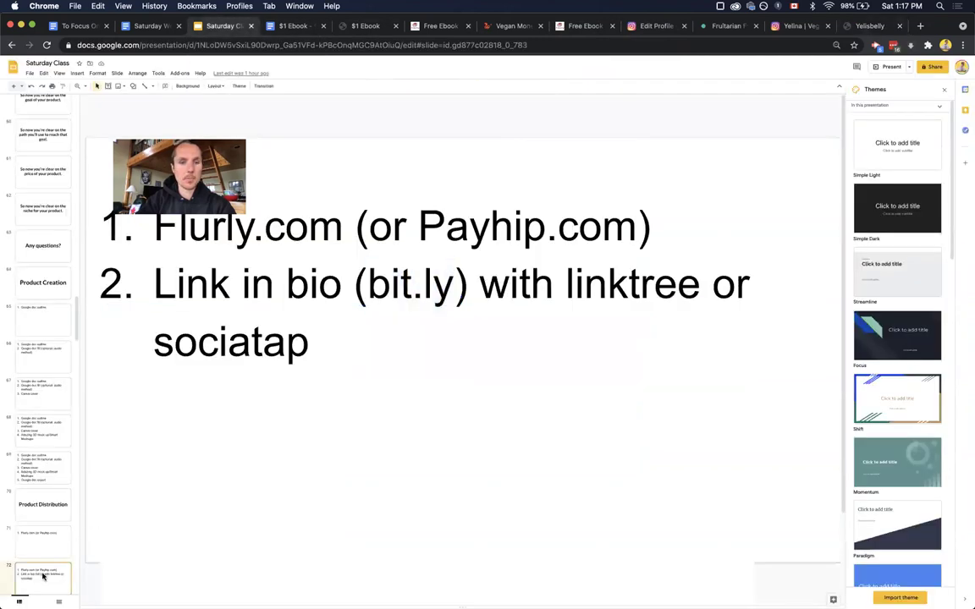
scroll(43, 559, "down", 2)
left_click(43, 567)
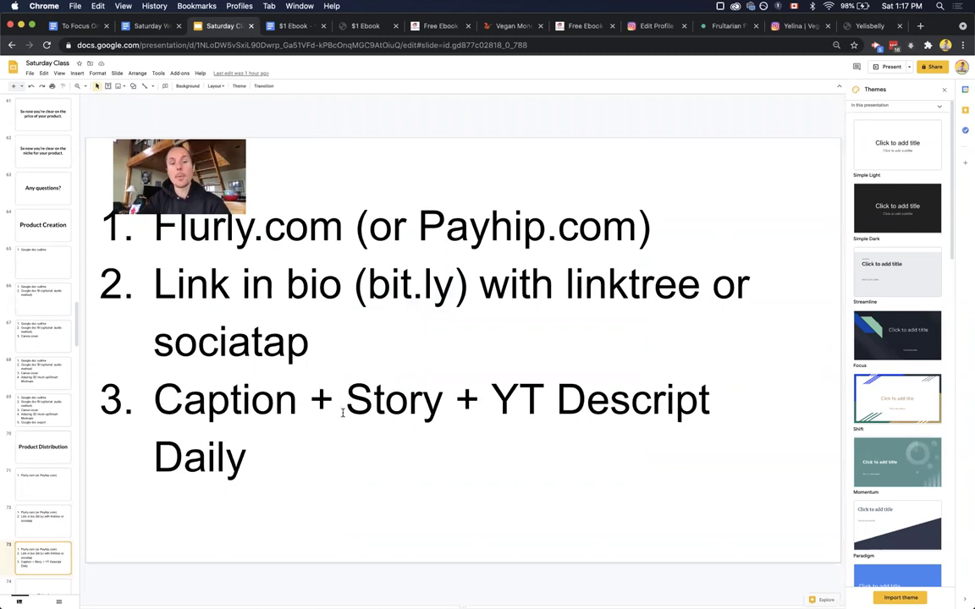
left_click(385, 401)
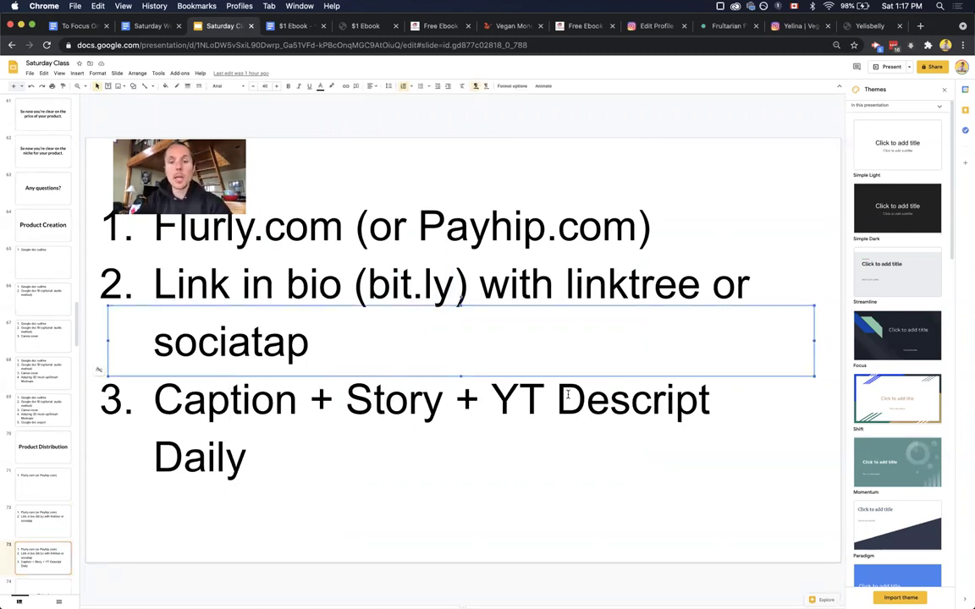
left_click_drag(505, 404, 704, 400)
left_click(336, 451)
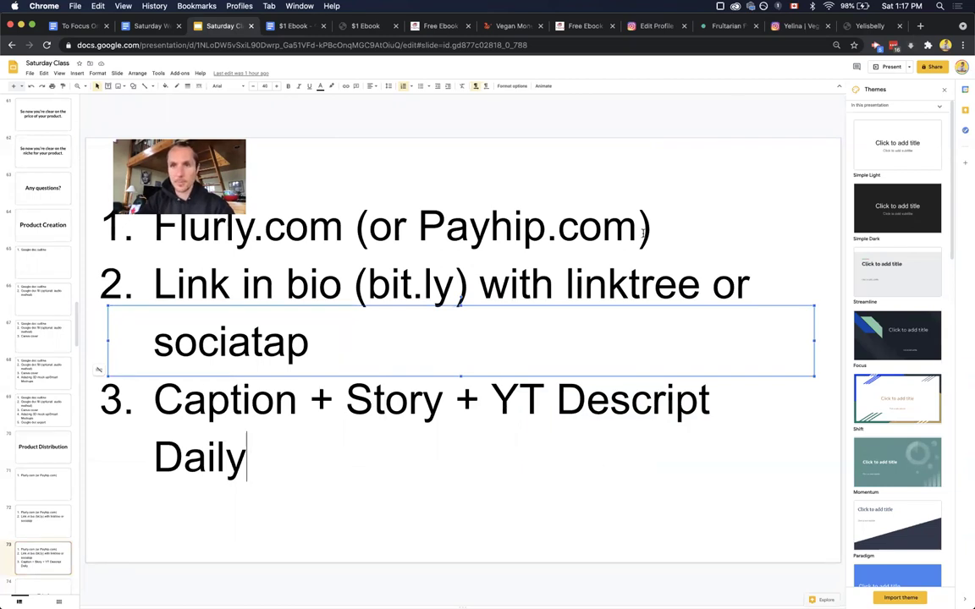
Step: Open yelisbelly's "6 Tips for Getting Fit & Healthy" post, highlight the caption's free training line mentioning the link in bio, and close the post
left_click(795, 25)
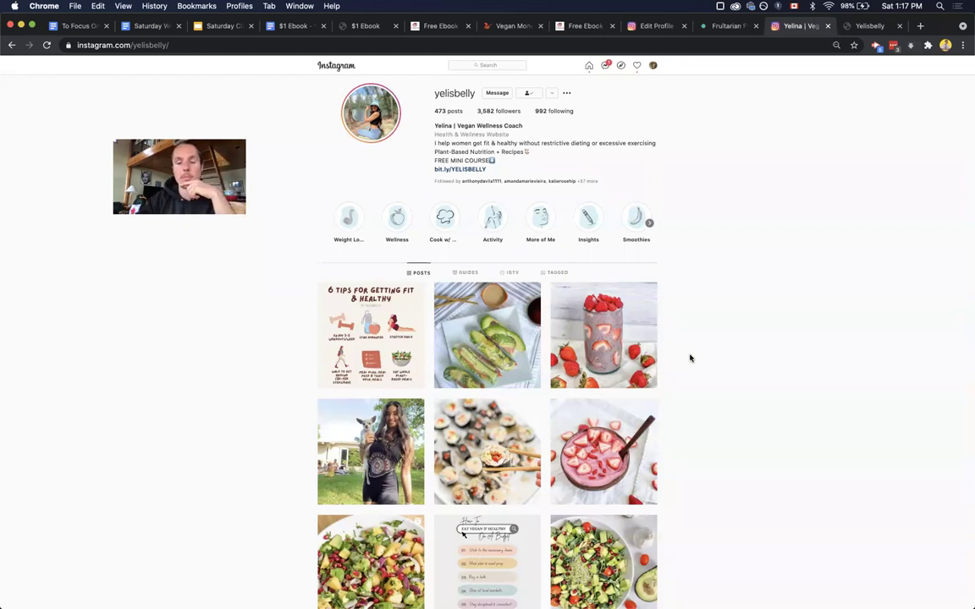
scroll(698, 378, "down", 1)
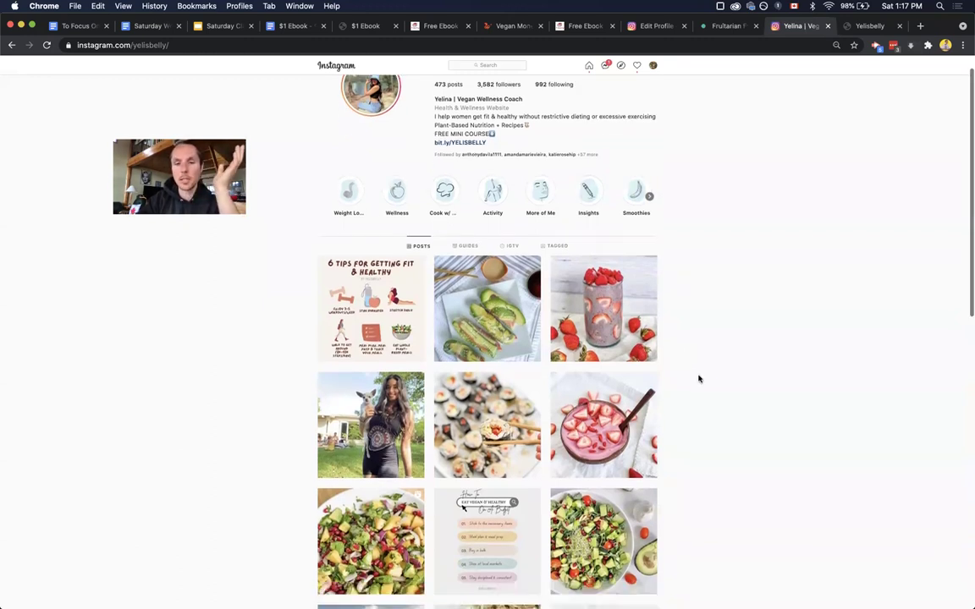
left_click(326, 294)
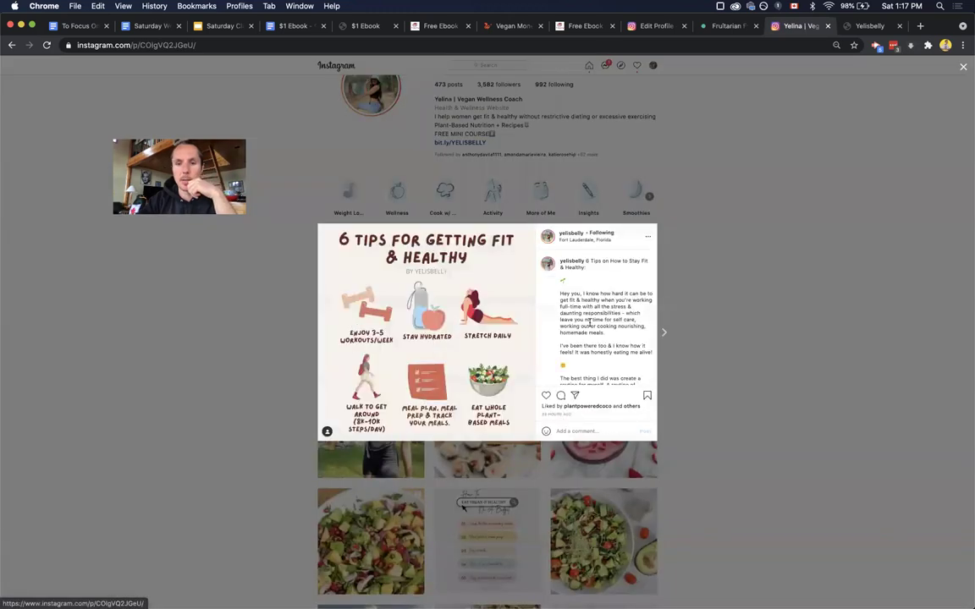
scroll(597, 288, "down", 8)
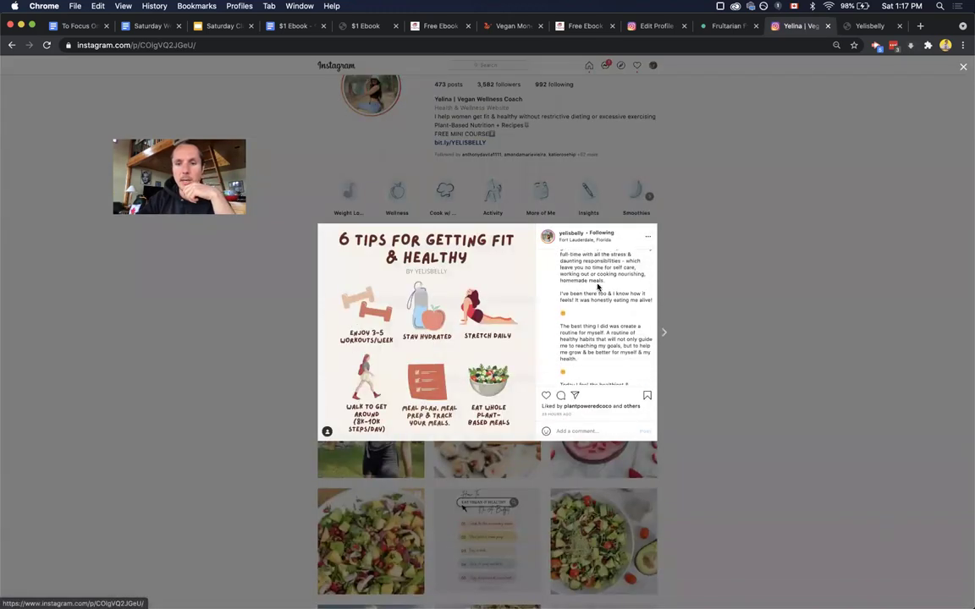
scroll(598, 285, "down", 3)
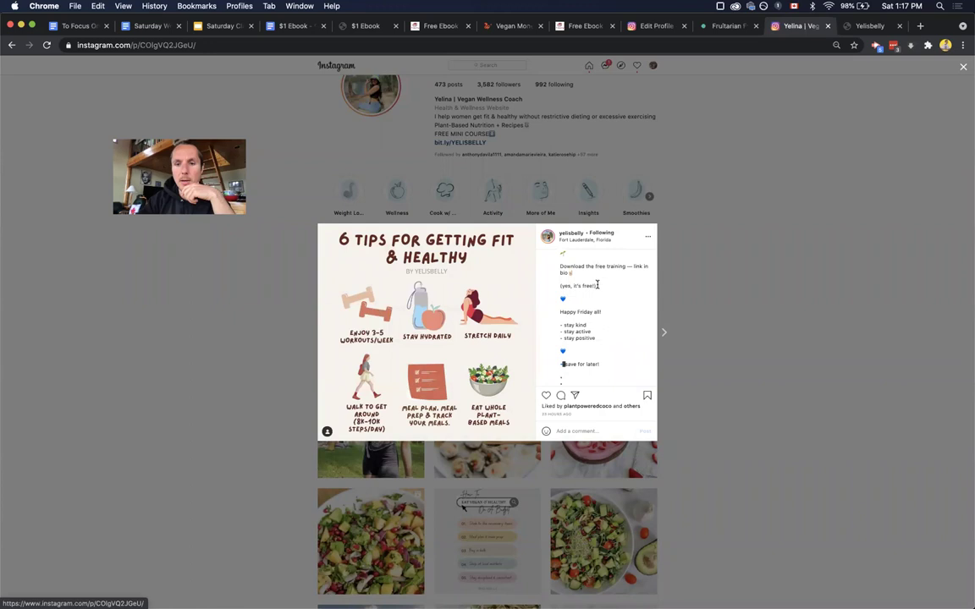
left_click_drag(577, 273, 557, 271)
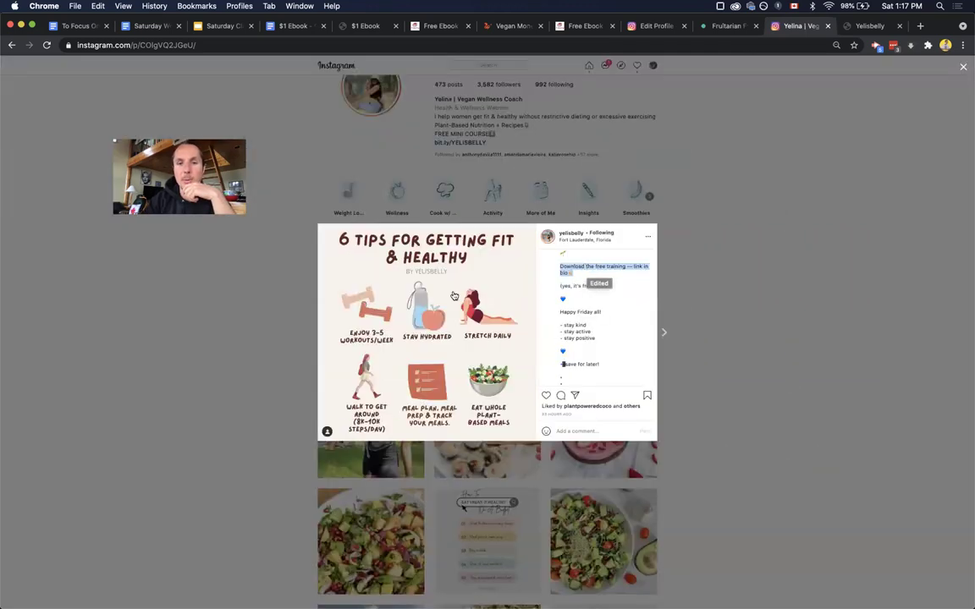
key("Escape")
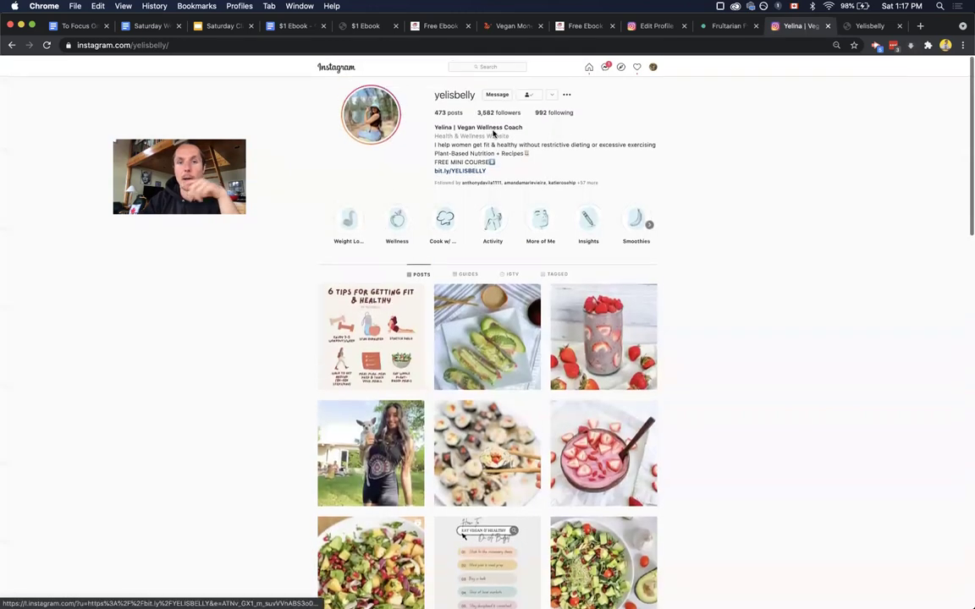
Step: Open yelisbelly's avocado summer rolls post and read its caption down to the link-in-bio invitation
left_click(487, 349)
scroll(611, 335, "down", 5)
scroll(611, 335, "down", 4)
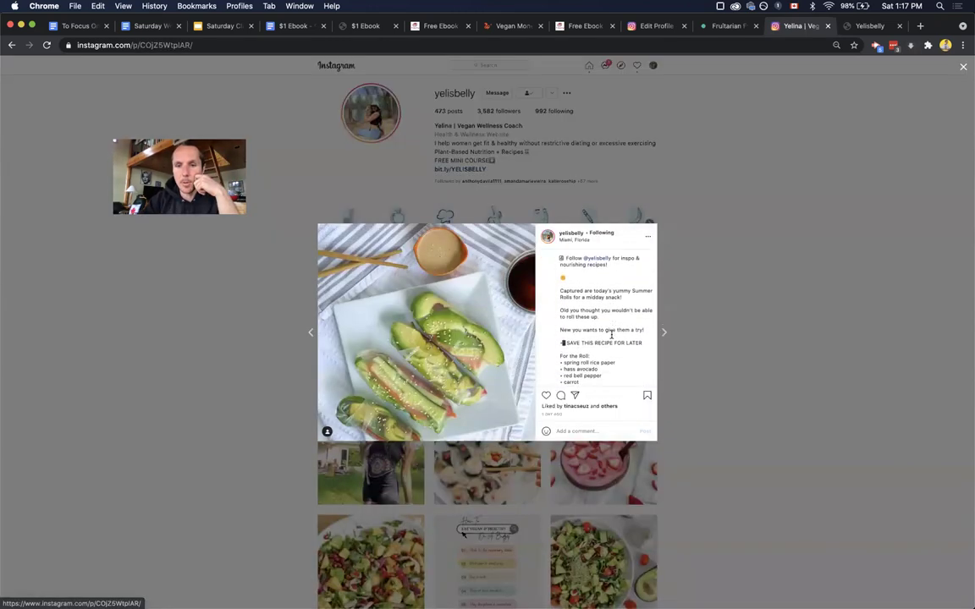
scroll(612, 338, "down", 8)
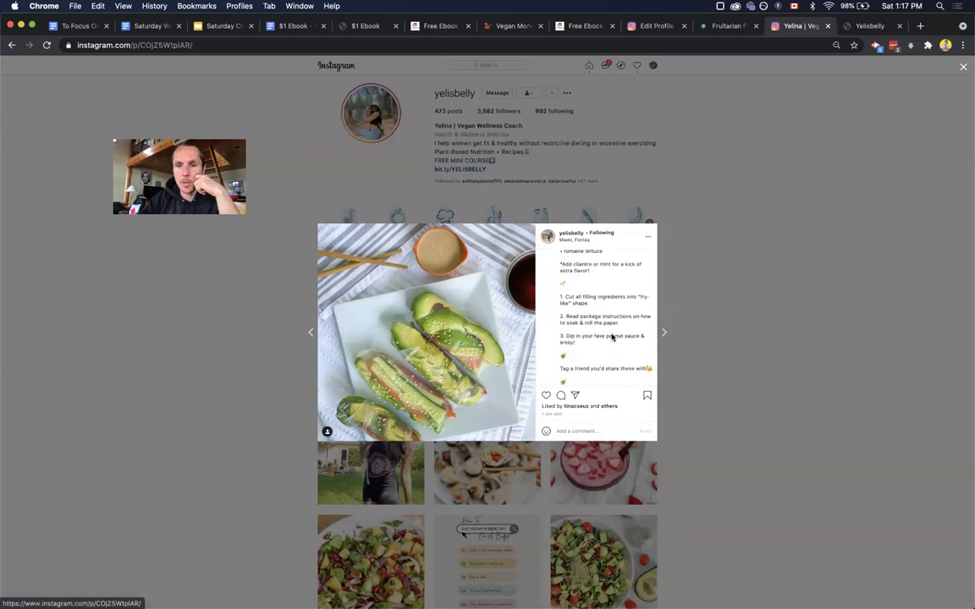
scroll(611, 334, "down", 4)
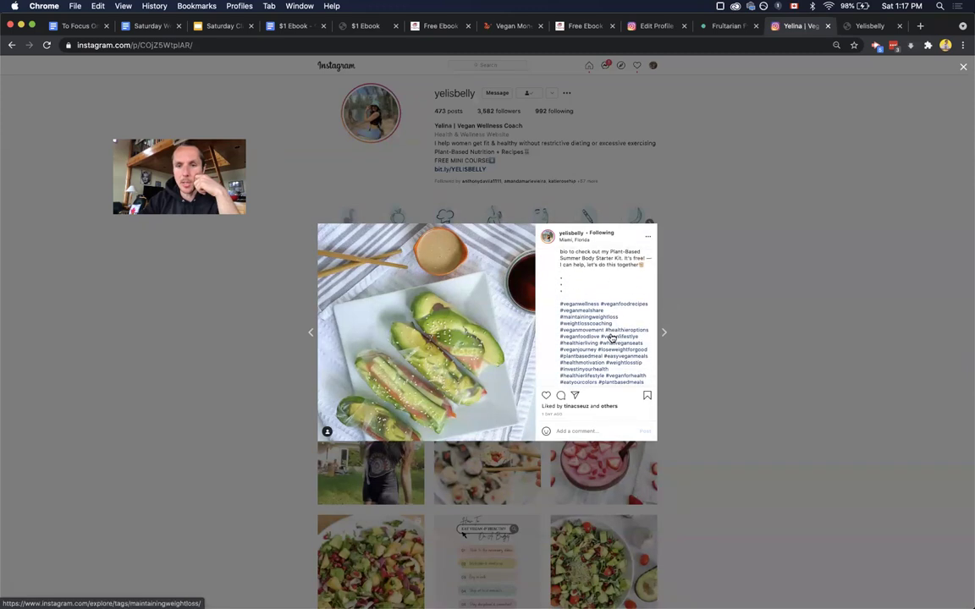
scroll(611, 337, "up", 3)
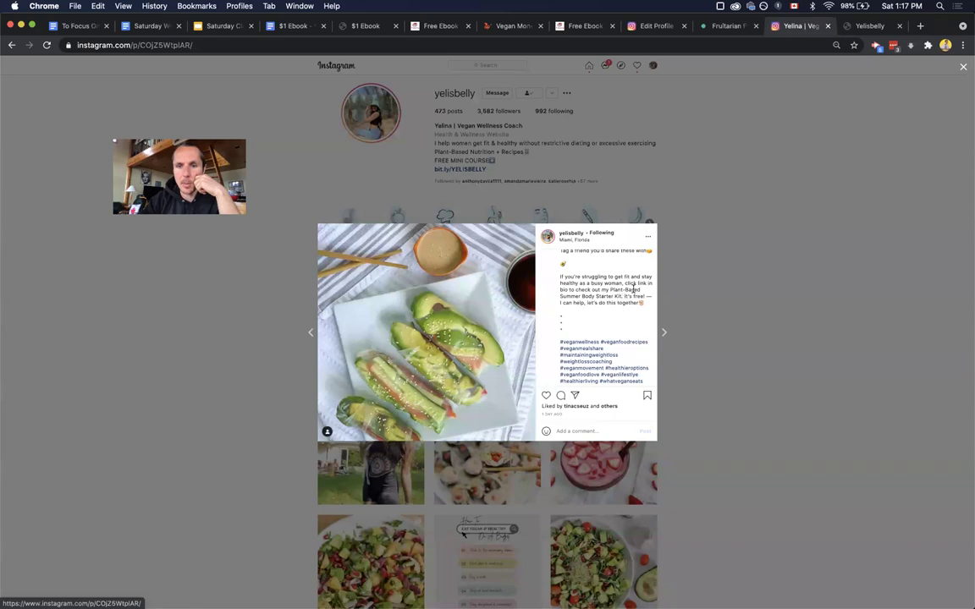
Step: Highlight the caption's call to click the link in bio for the Plant-Based Summer Body Starter Kit and preview the author's profile
scroll(633, 289, "up", 10)
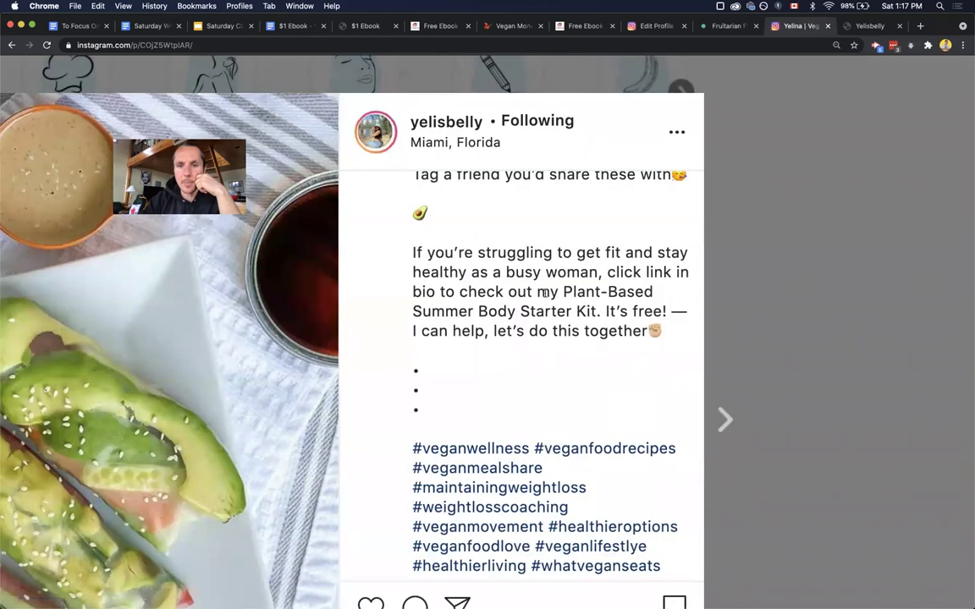
left_click_drag(597, 312, 619, 273)
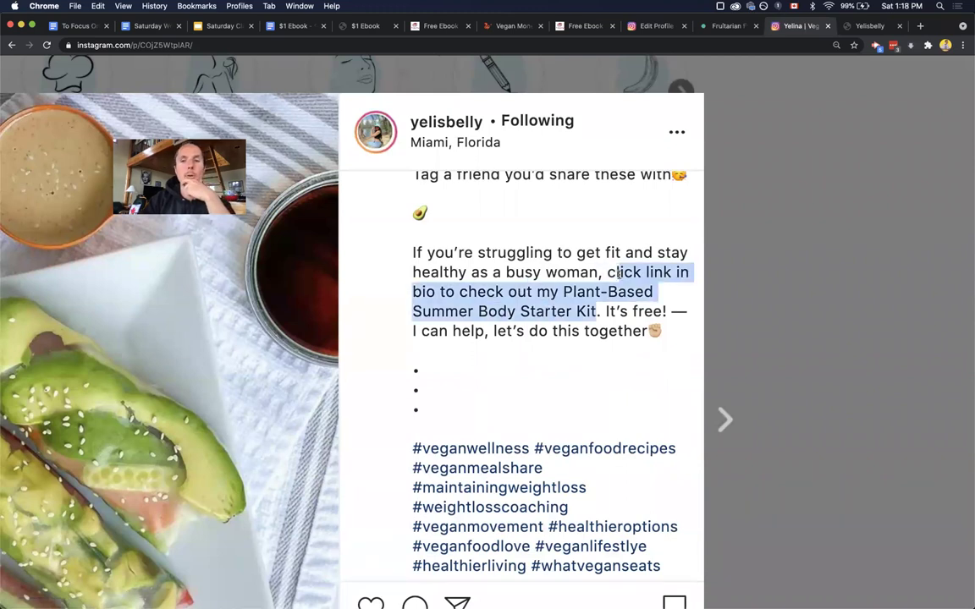
left_click(591, 312)
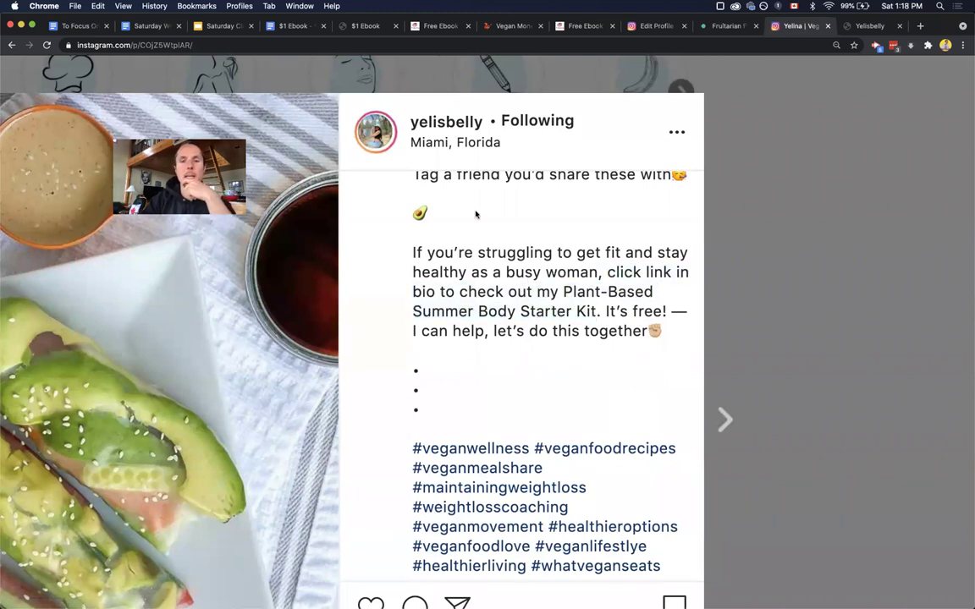
mouse_move(409, 126)
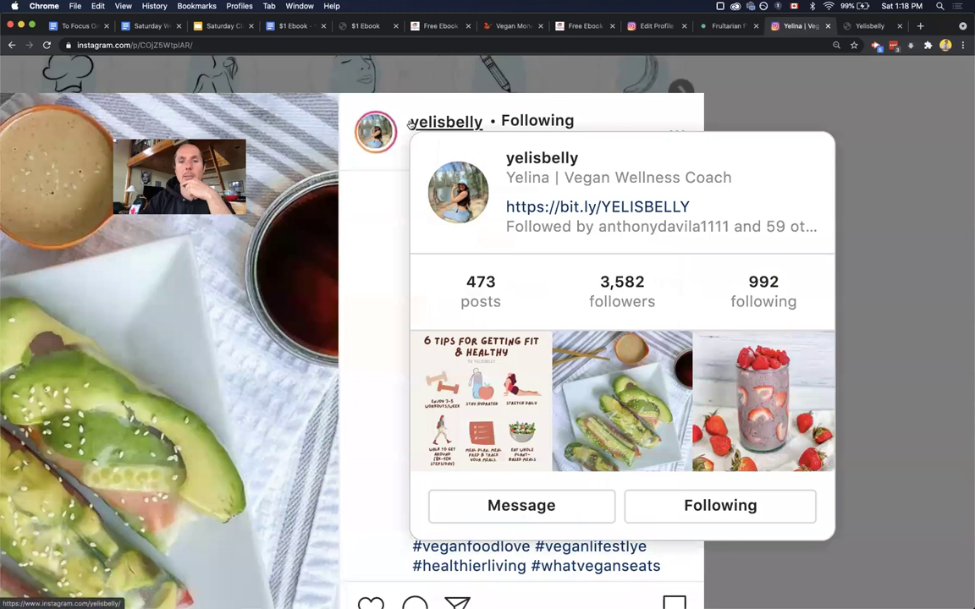
key("super+minus")
key("super+minus")
key("super+minus")
key("super+minus")
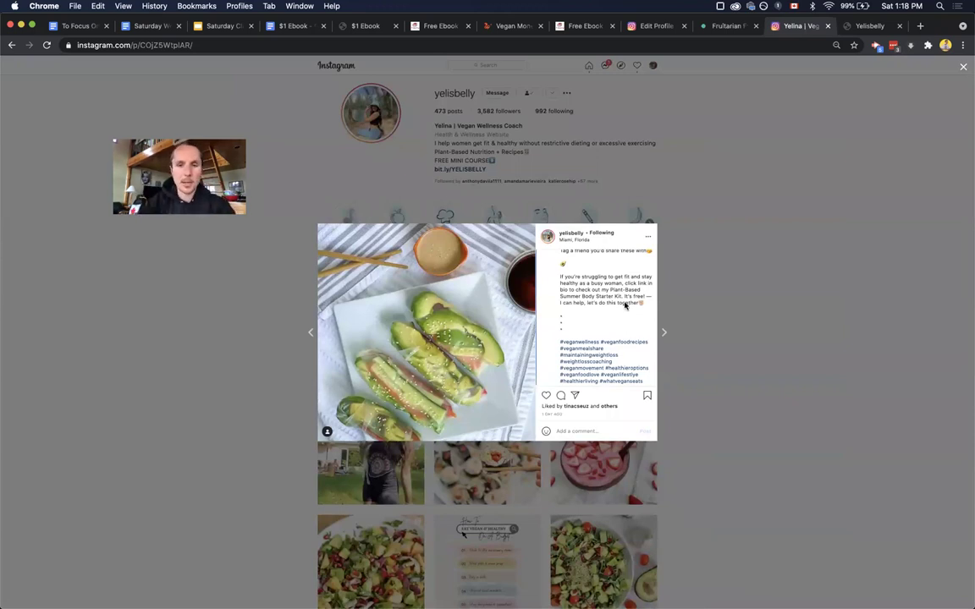
Step: Close the summer rolls post, open the strawberry smoothie post and read its caption down to the hashtags
left_click(673, 298)
left_click(600, 306)
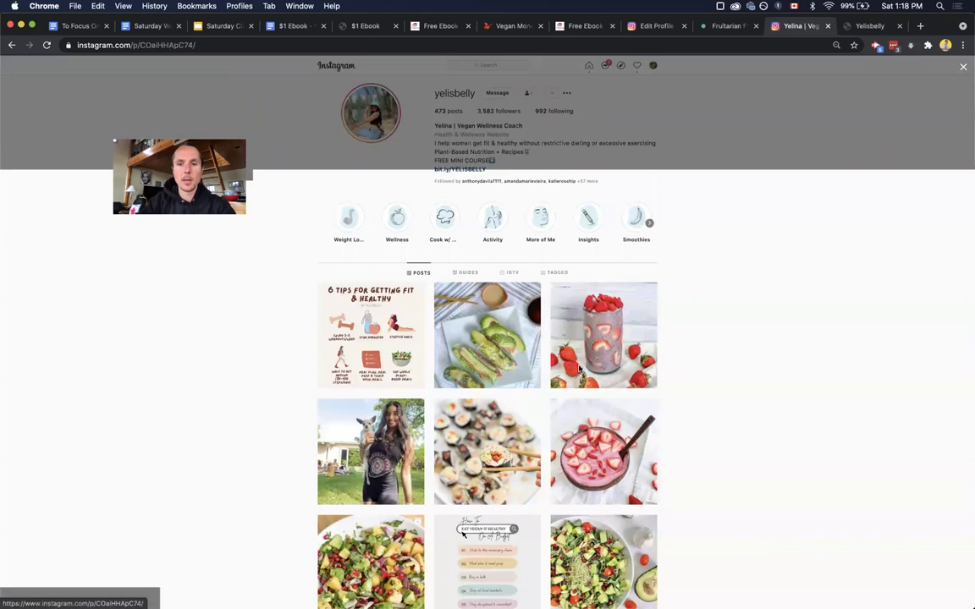
scroll(600, 307, "down", 5)
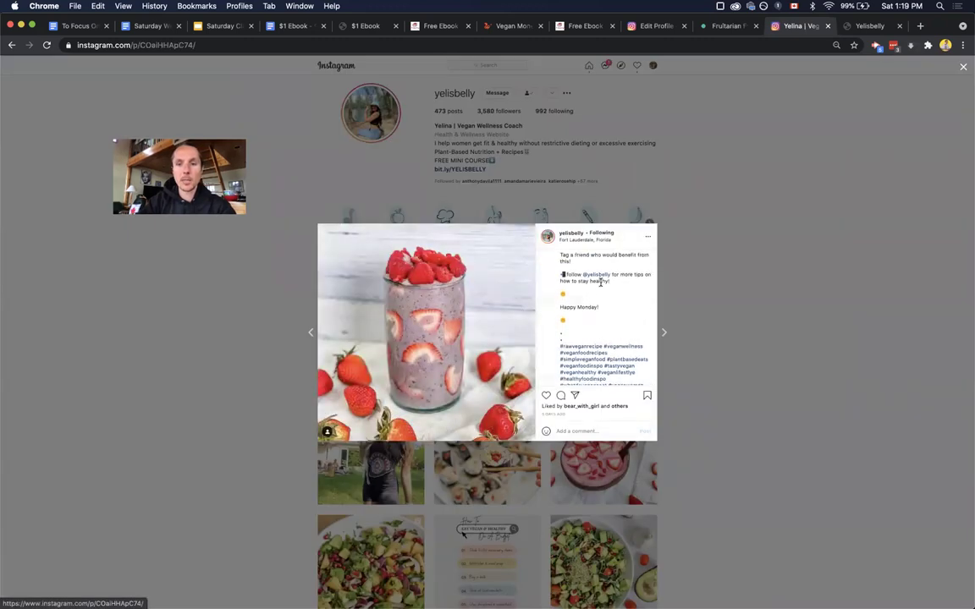
Step: Examine the strawberry smoothie caption's follow invitation up close and return to the author's Instagram profile
scroll(600, 281, "up", 5)
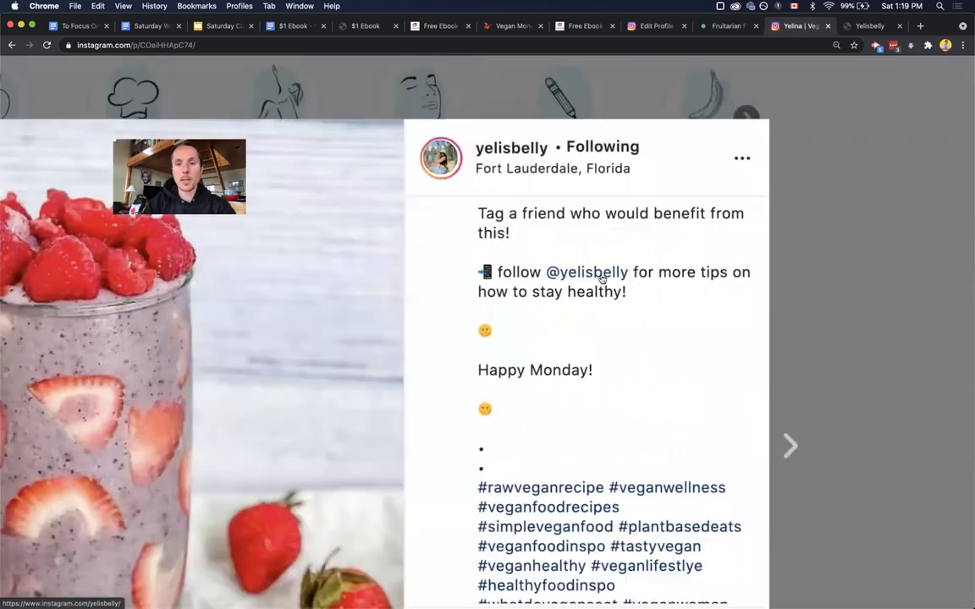
scroll(600, 280, "down", 5)
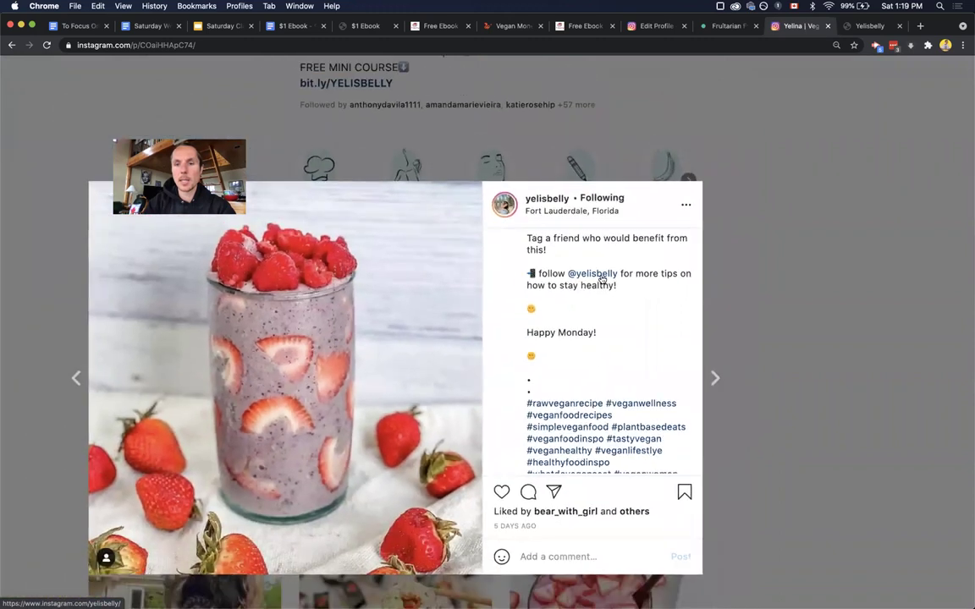
scroll(602, 280, "down", 1)
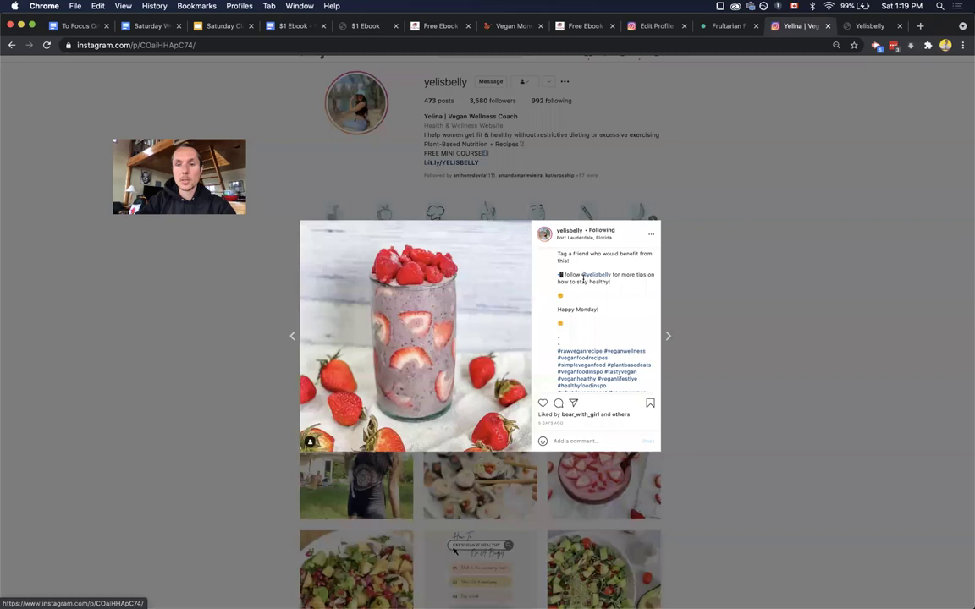
left_click(598, 276)
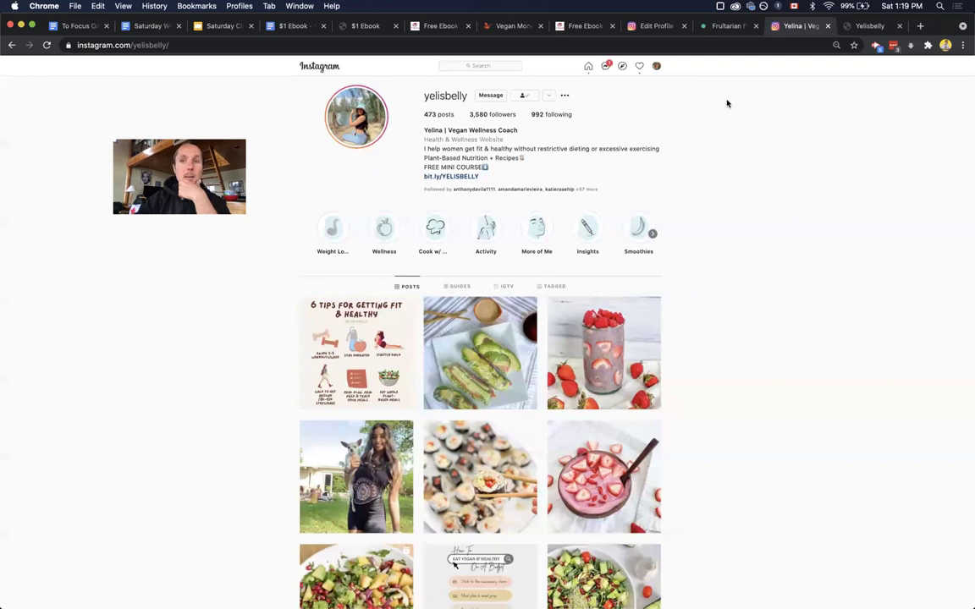
Step: Review the three-point distribution slide in the Saturday Class presentation, and look over the Fruitarian Fat Loss Accelerator product page on Flurly
left_click(211, 29)
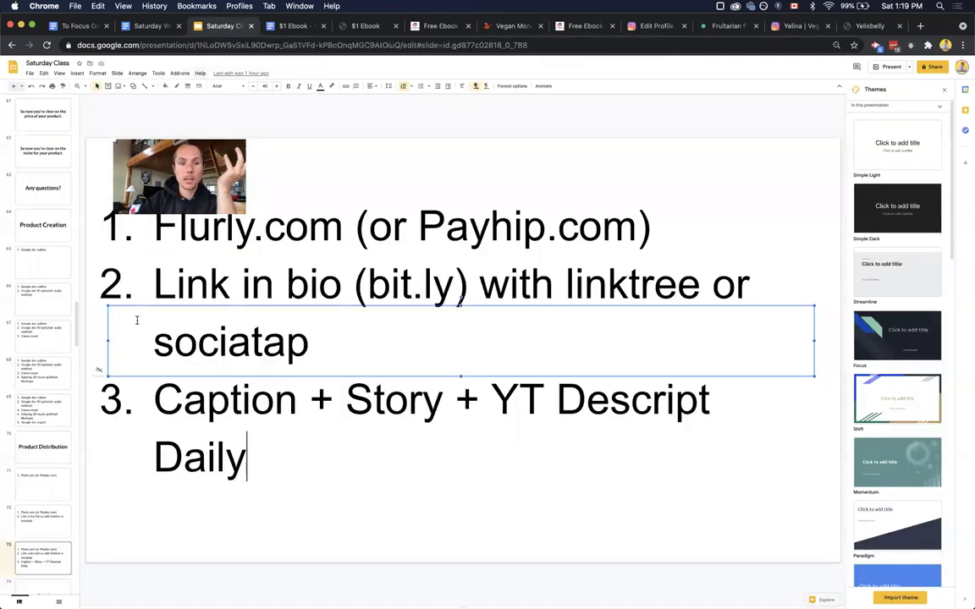
left_click(48, 565)
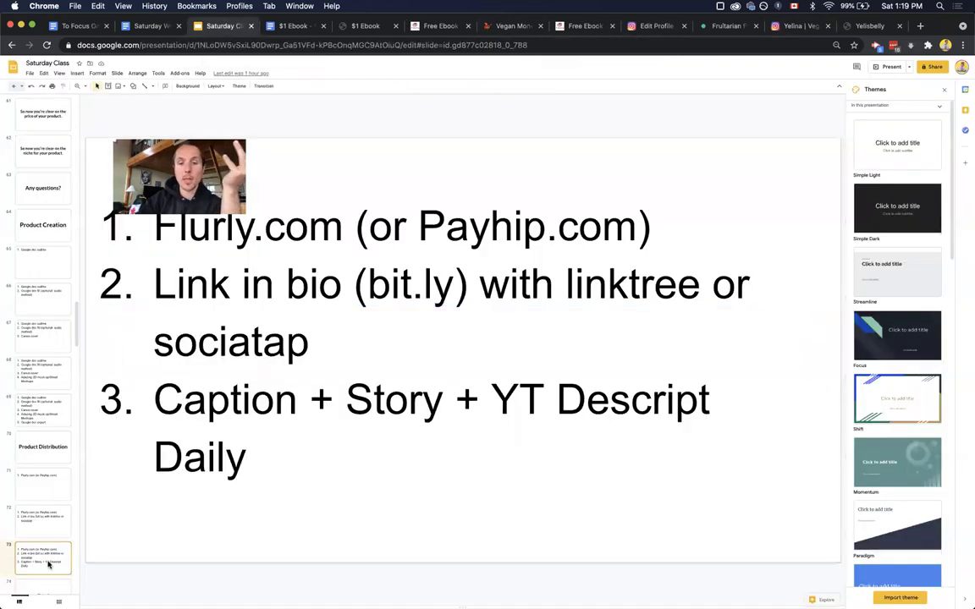
left_click(708, 27)
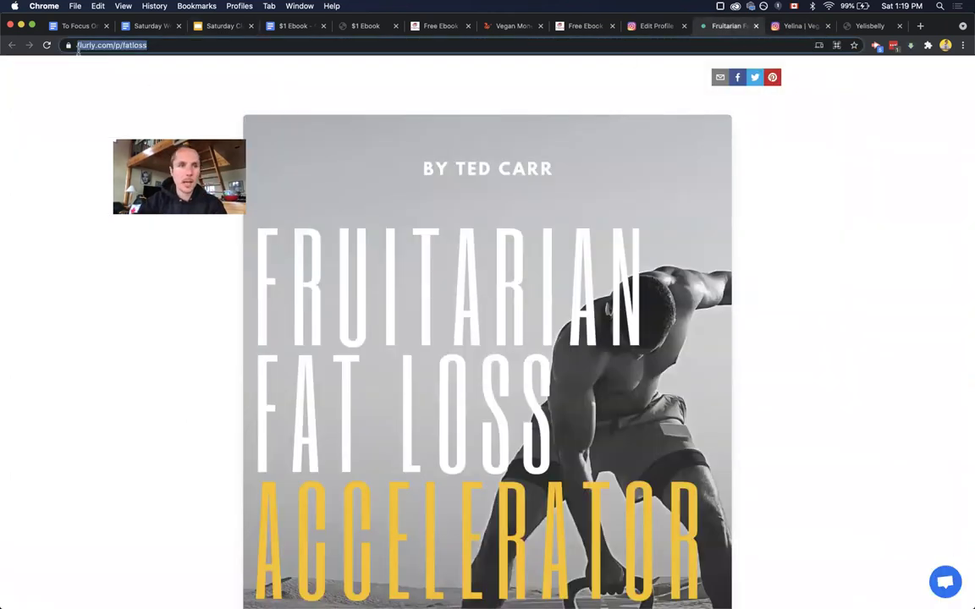
scroll(88, 94, "down", 15)
scroll(88, 95, "up", 15)
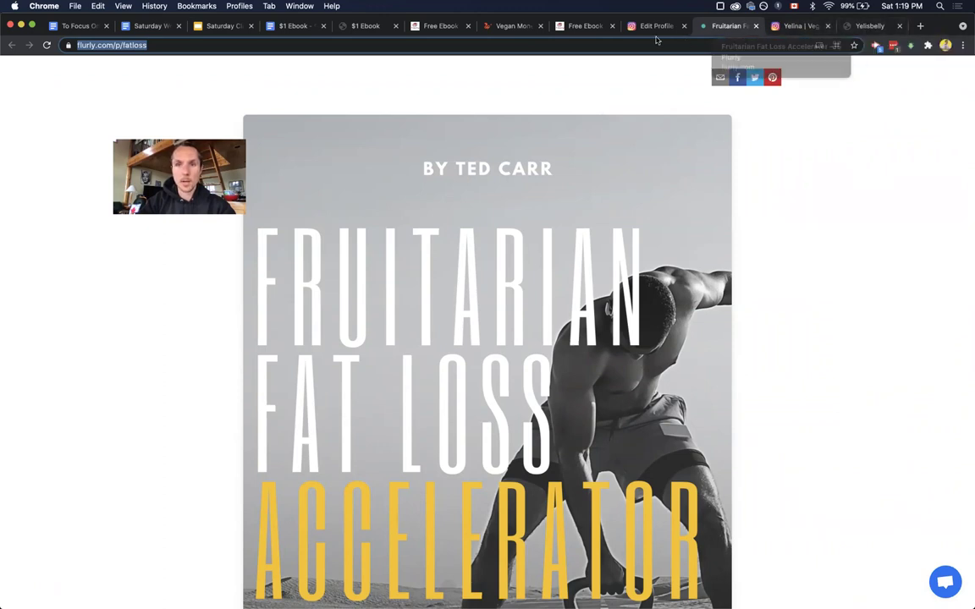
Step: Return to the Saturday Class presentation, present it full screen from the "What now?" slide and advance one slide
left_click(208, 26)
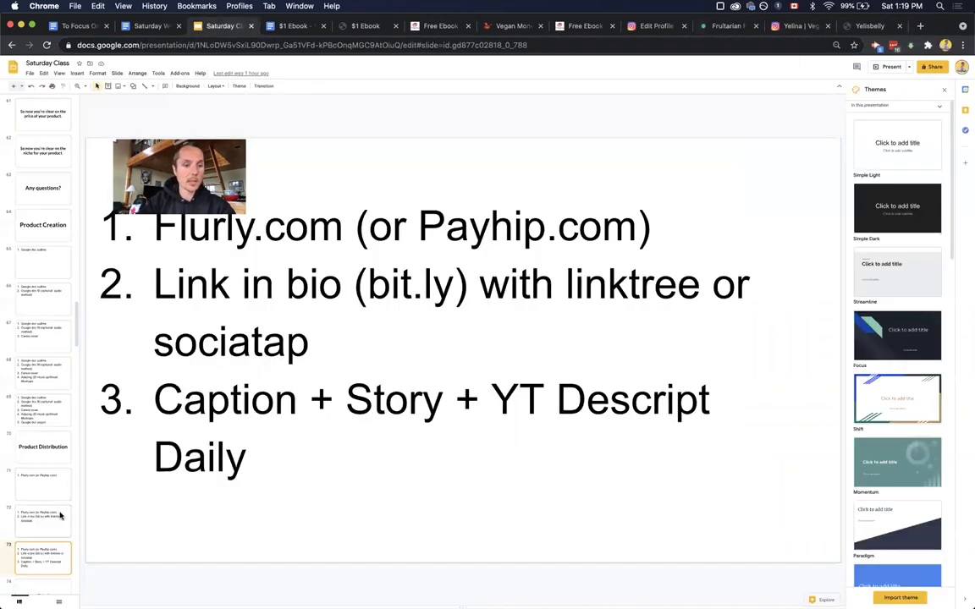
left_click(28, 591)
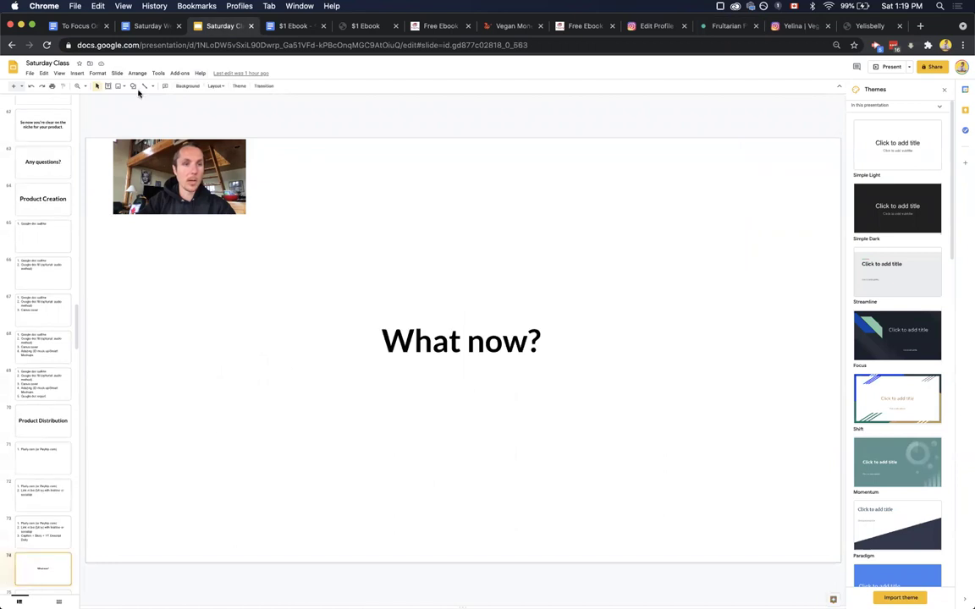
left_click(76, 74)
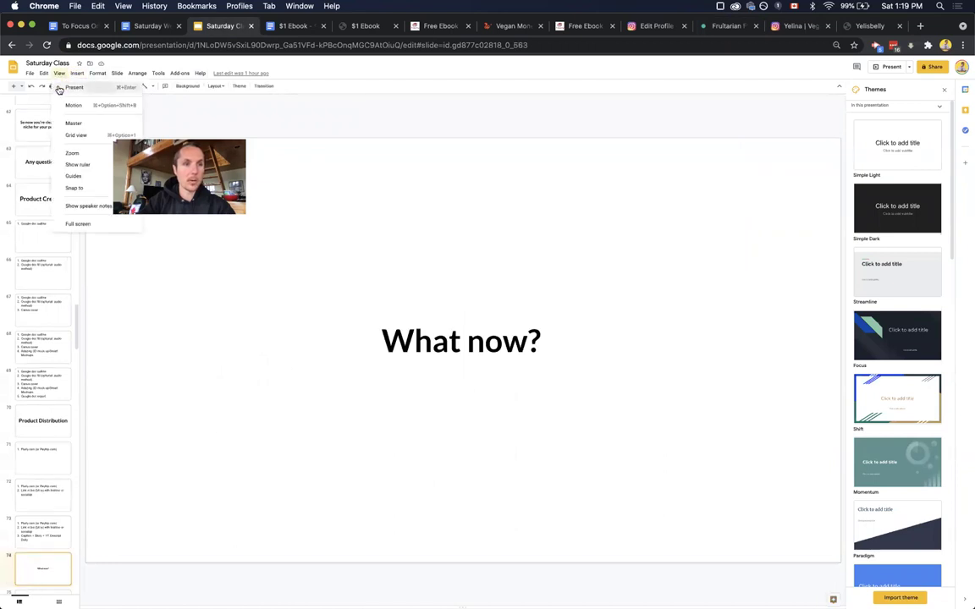
left_click(60, 87)
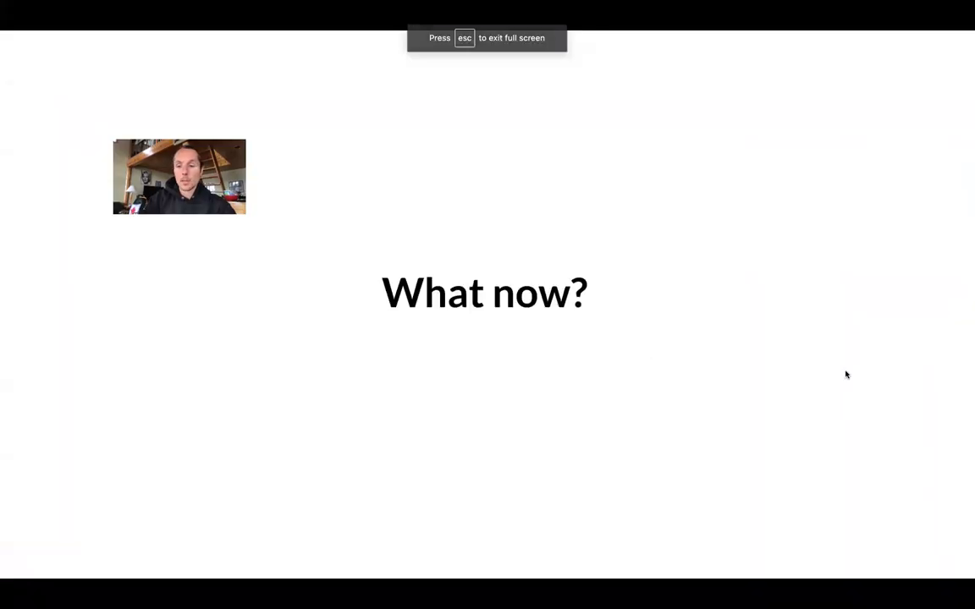
left_click(845, 374)
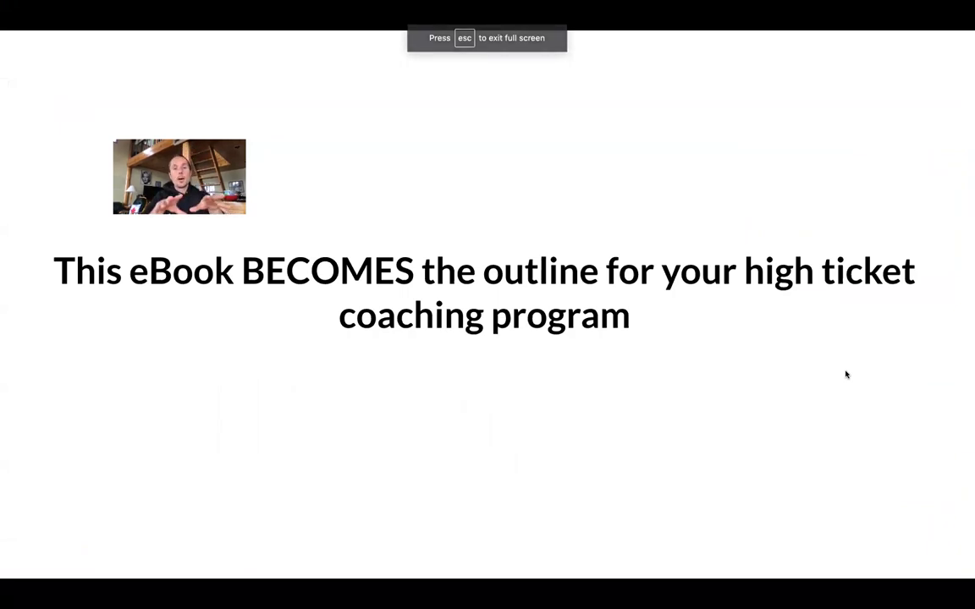